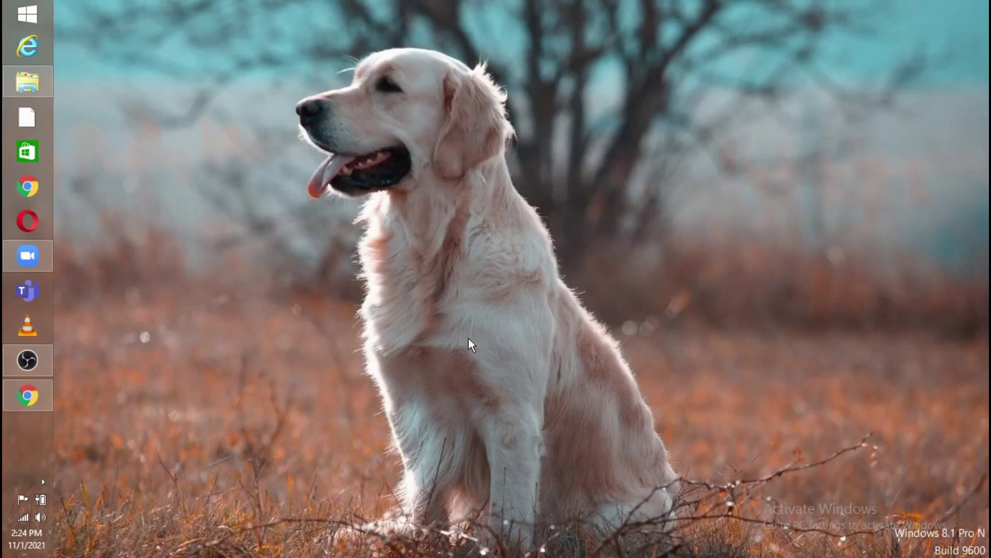
Restore Chrome and search Google for '10 minute mail'
{"action": "mouse_move", "coordinate": [20, 399]}
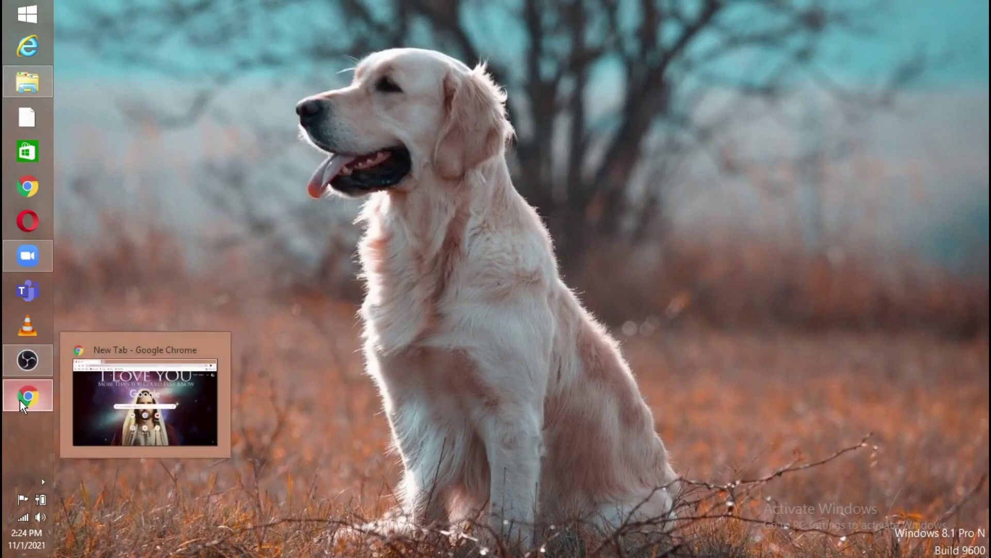
{"action": "left_click", "coordinate": [107, 387]}
{"action": "left_click", "coordinate": [596, 304]}
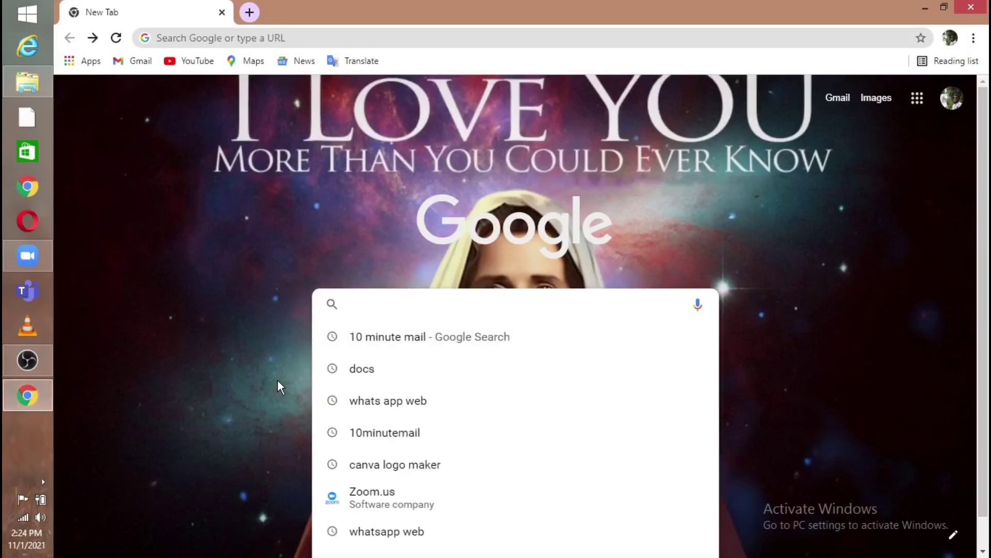
{"action": "type", "text": "10 MINU"}
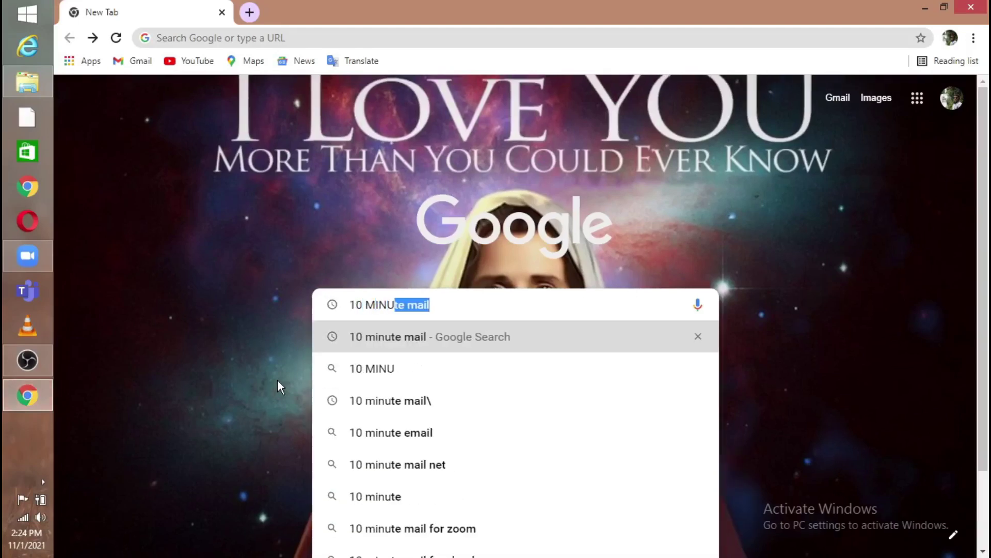
{"action": "type", "text": "TE MAIL"}
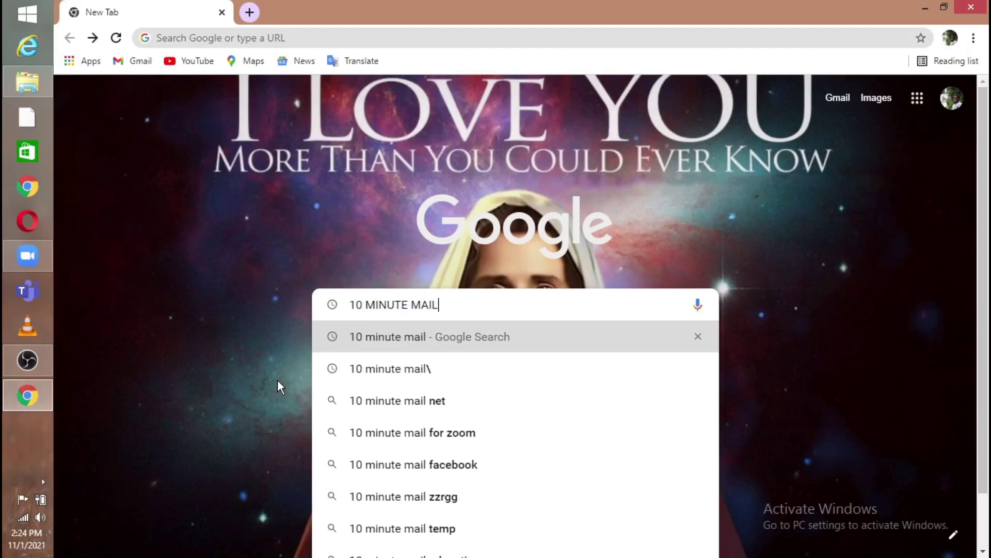
{"action": "key", "text": "BackSpace"}
{"action": "key", "text": "BackSpace"}
{"action": "key", "text": "BackSpace"}
{"action": "key", "text": "BackSpace"}
{"action": "key", "text": "BackSpace"}
{"action": "key", "text": "BackSpace"}
{"action": "key", "text": "BackSpace"}
{"action": "key", "text": "BackSpace"}
{"action": "key", "text": "BackSpace"}
{"action": "key", "text": "BackSpace"}
{"action": "key", "text": "BackSpace"}
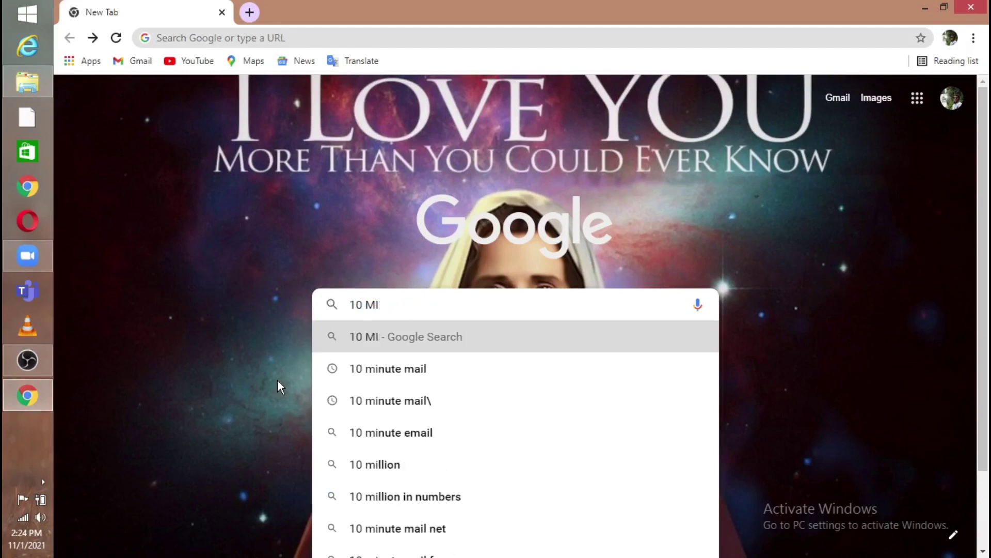
{"action": "type", "text": "m"}
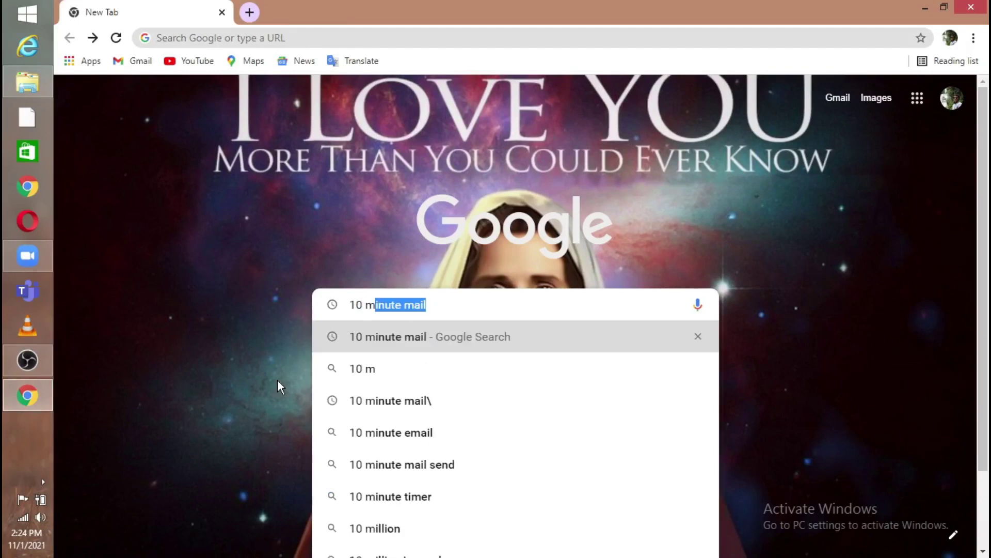
{"action": "type", "text": "inute mail"}
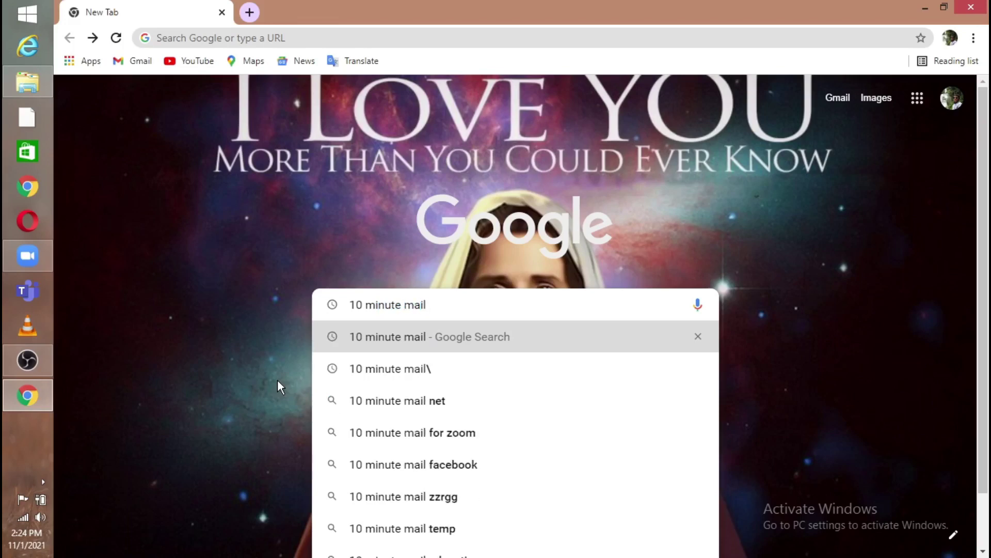
{"action": "key", "text": "Return"}
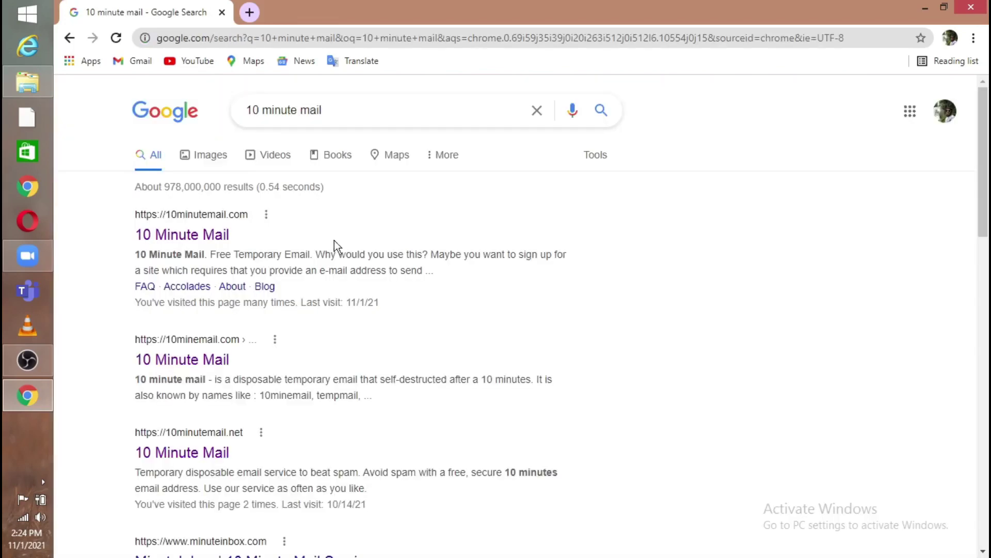
Go to 10minutemail.com from the results to get a temporary mailbox
{"action": "left_click", "coordinate": [198, 237]}
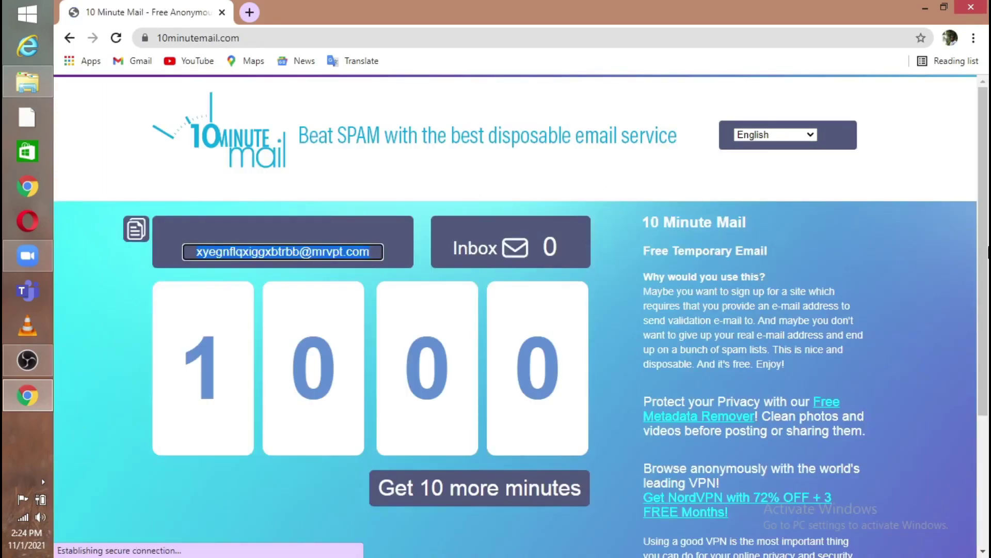
{"action": "scroll", "coordinate": [516, 315], "scroll_direction": "down", "scroll_amount": 5}
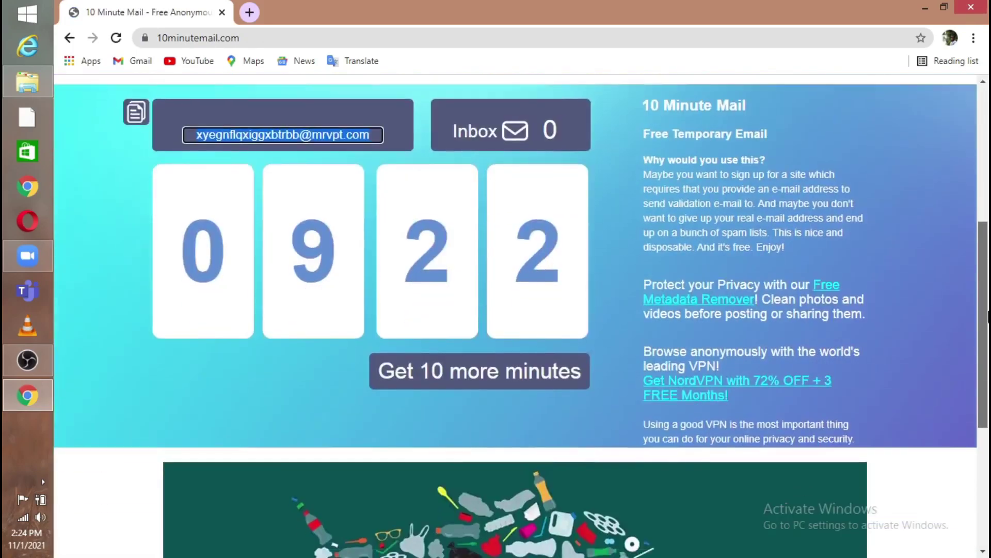
{"action": "scroll", "coordinate": [506, 175], "scroll_direction": "up", "scroll_amount": 6}
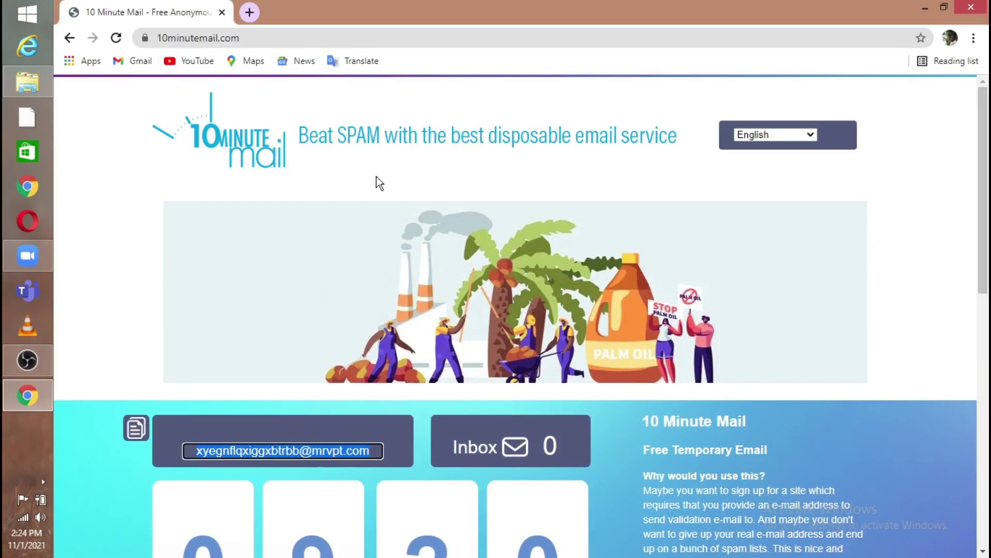
{"action": "left_click", "coordinate": [242, 37]}
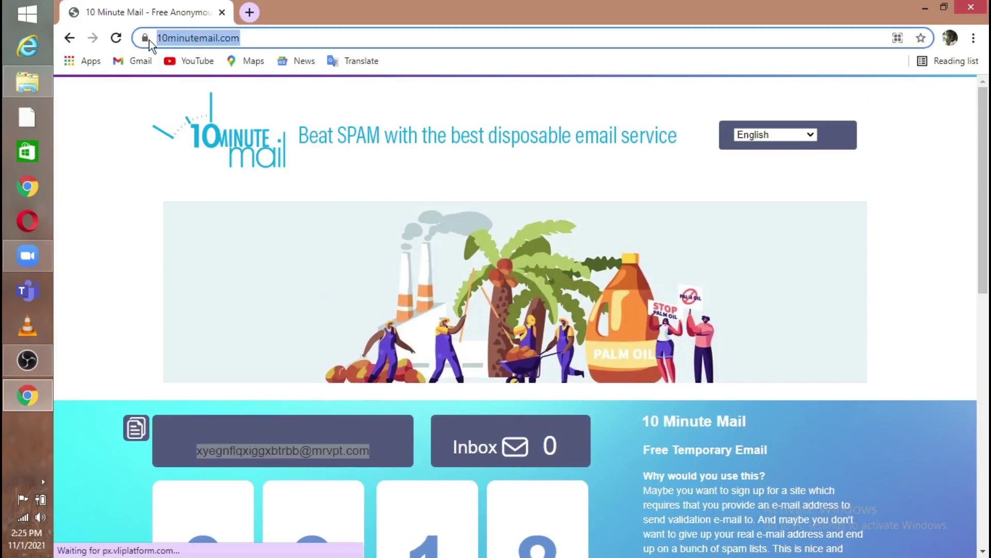
{"action": "left_click_drag", "start_coordinate": [979, 287], "coordinate": [979, 444]}
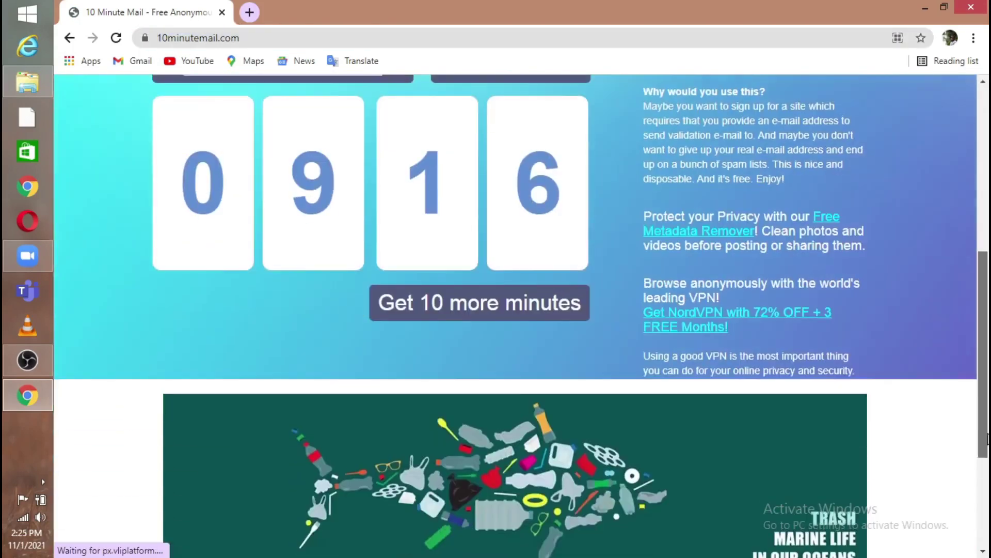
{"action": "scroll", "coordinate": [599, 369], "scroll_direction": "up", "scroll_amount": 1}
Reset the countdown with 10 more minutes and copy the temporary email address
{"action": "left_click", "coordinate": [556, 329]}
{"action": "scroll", "coordinate": [556, 329], "scroll_direction": "up", "scroll_amount": 5}
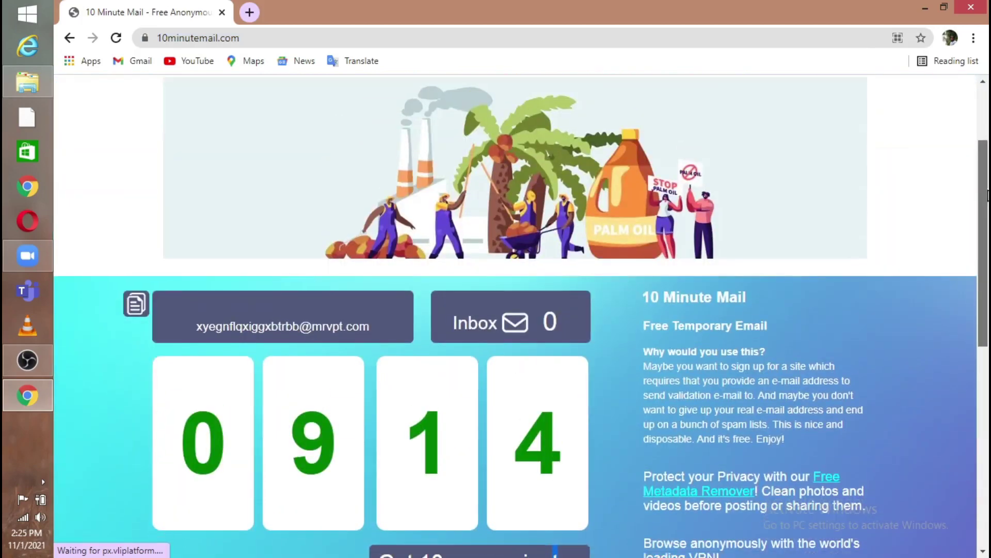
{"action": "left_click", "coordinate": [135, 305]}
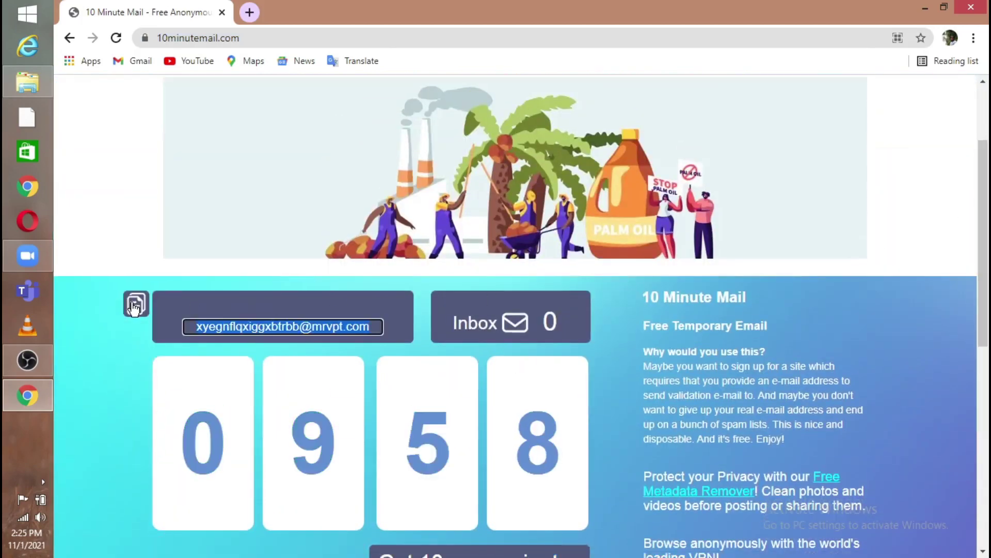
Load zoom.us in a new second Chrome tab
{"action": "left_click", "coordinate": [249, 15]}
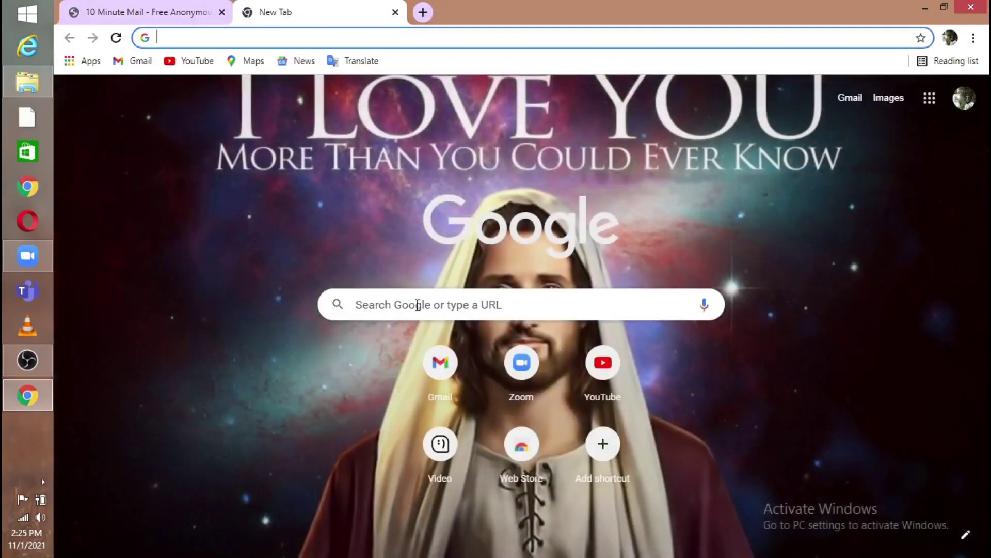
{"action": "left_click", "coordinate": [413, 304]}
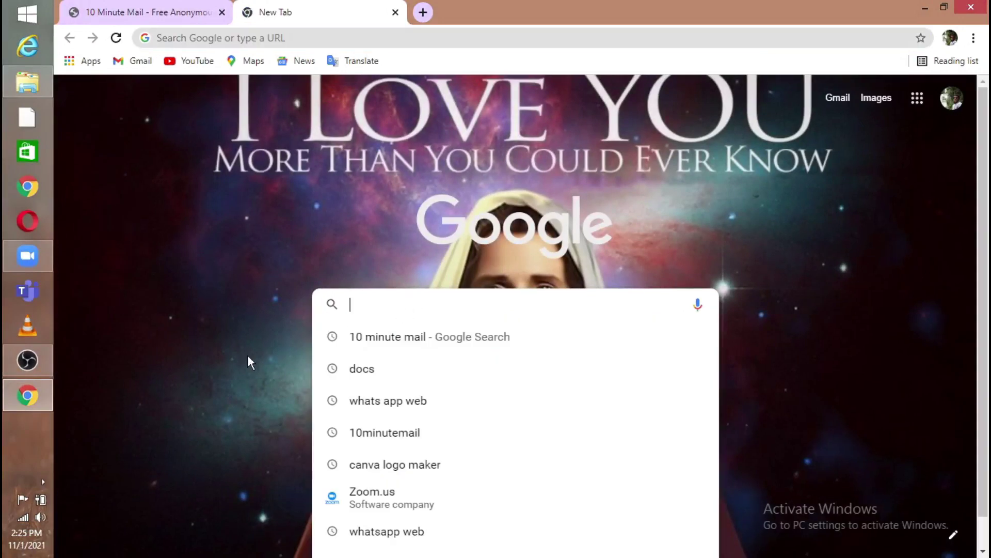
{"action": "type", "text": "zoom"}
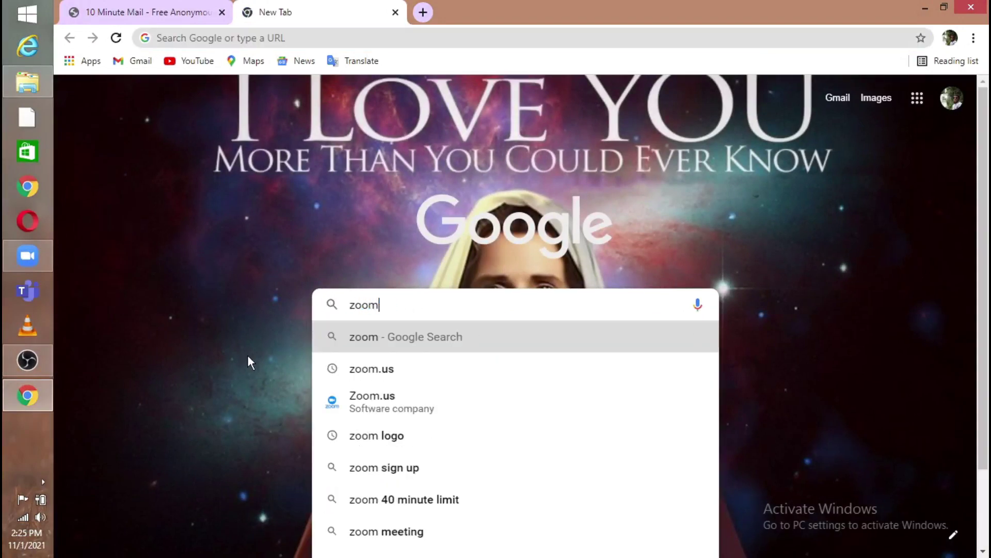
{"action": "type", "text": ".us"}
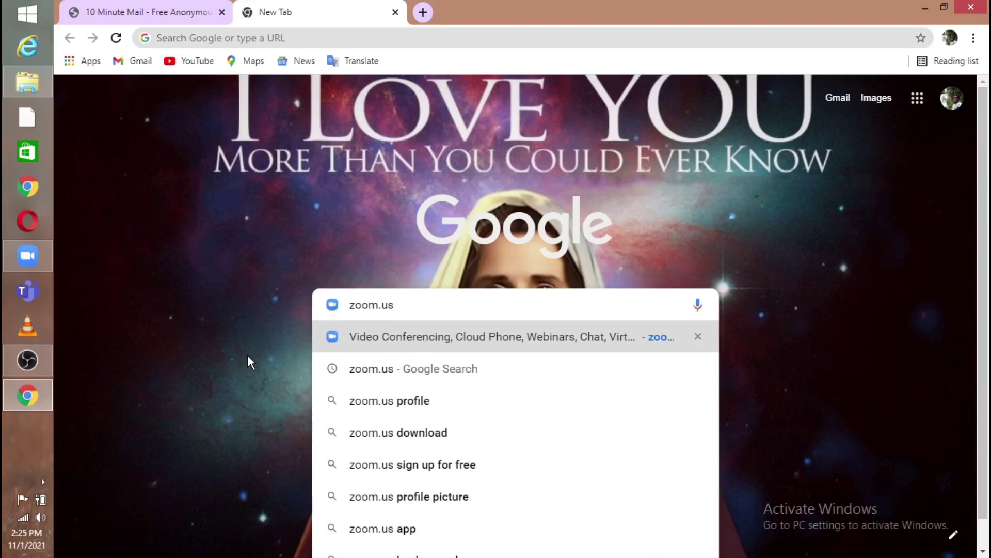
{"action": "key", "text": "Return"}
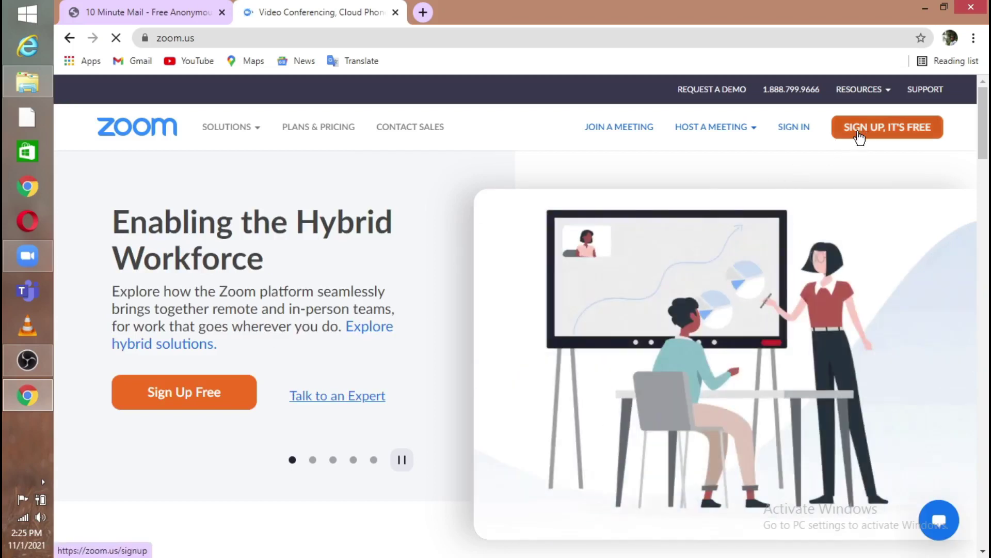
Start the free account sign-up via 'SIGN UP, IT'S FREE' on the Zoom homepage
{"action": "left_click", "coordinate": [858, 137]}
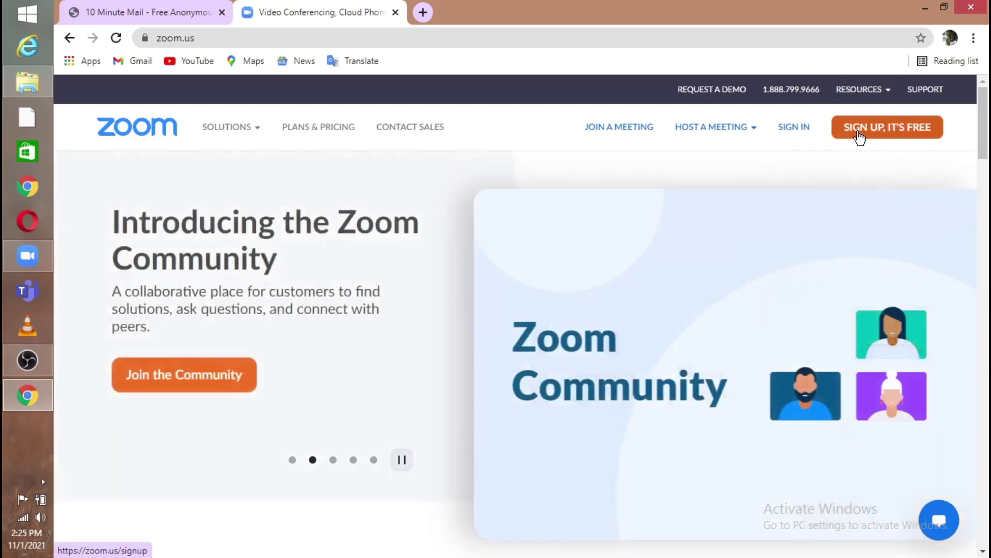
{"action": "left_click", "coordinate": [859, 137]}
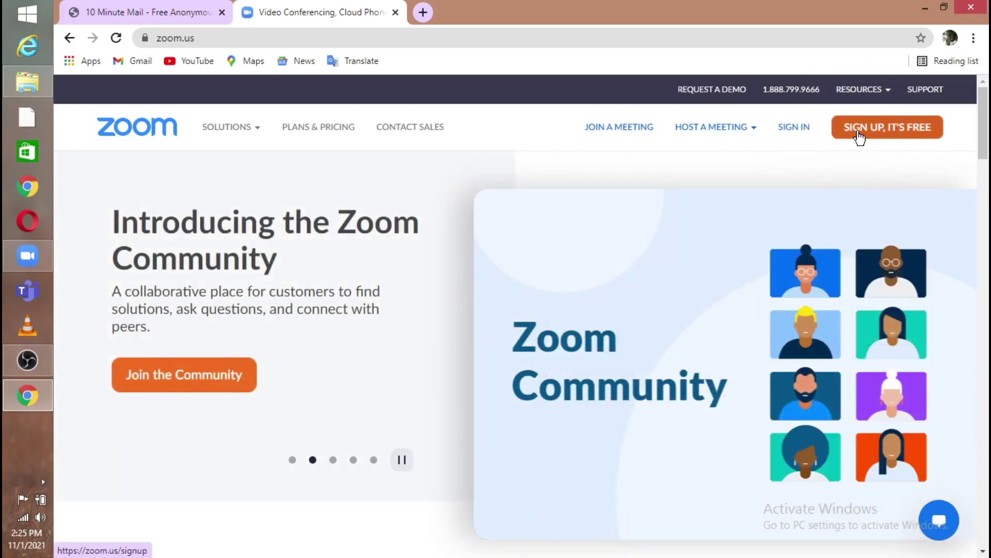
{"action": "left_click", "coordinate": [858, 133]}
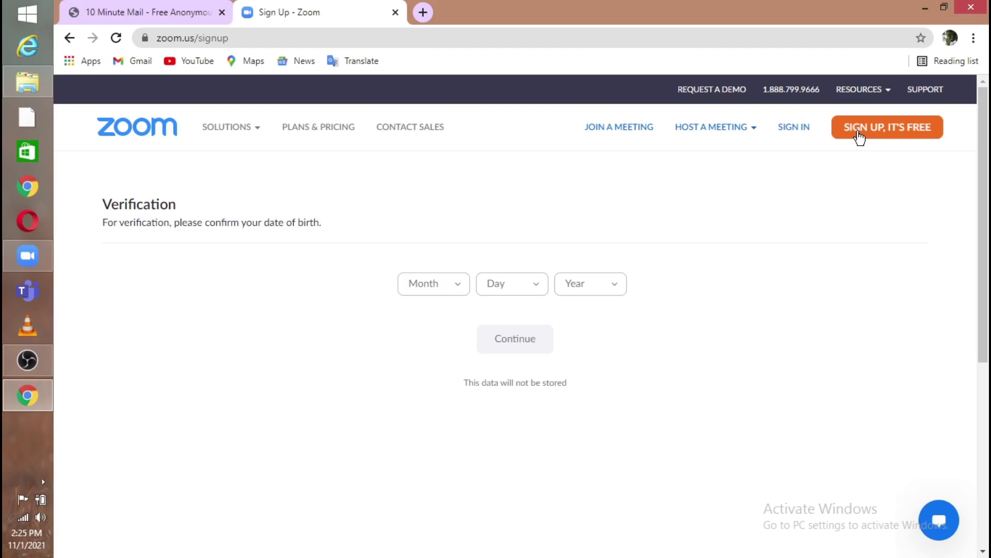
Set the birth month to Mar and the birth day to 1
{"action": "left_click", "coordinate": [453, 292]}
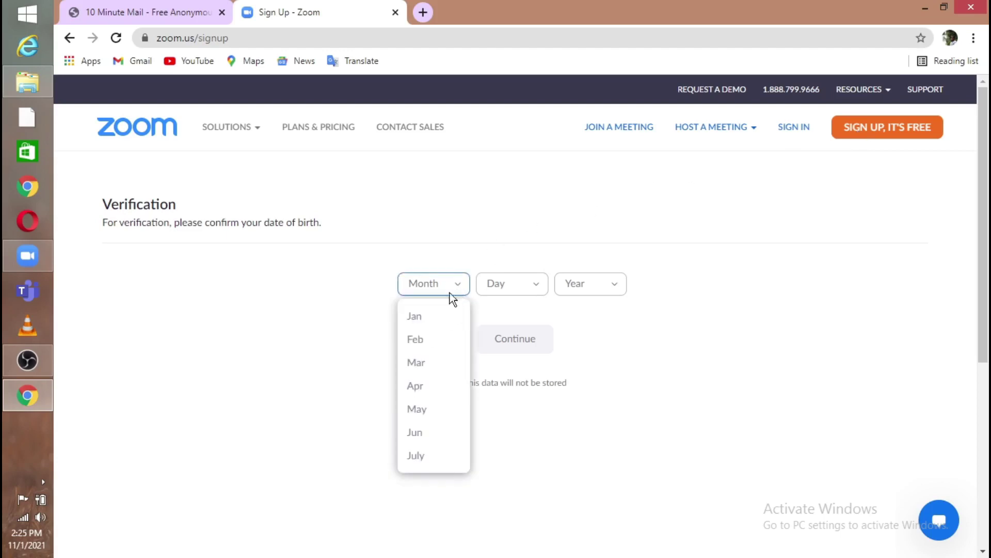
{"action": "left_click", "coordinate": [448, 362]}
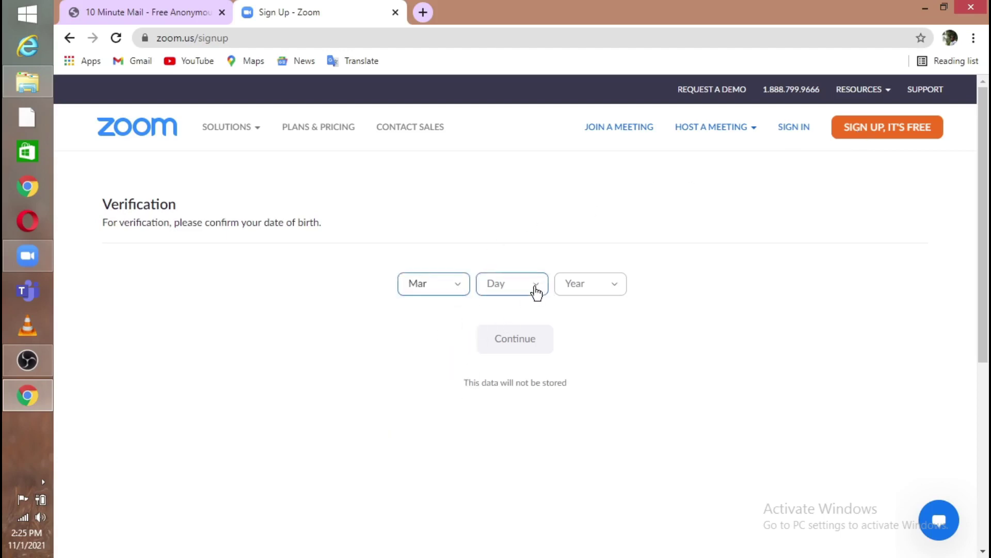
{"action": "left_click", "coordinate": [537, 291]}
{"action": "left_click", "coordinate": [526, 317]}
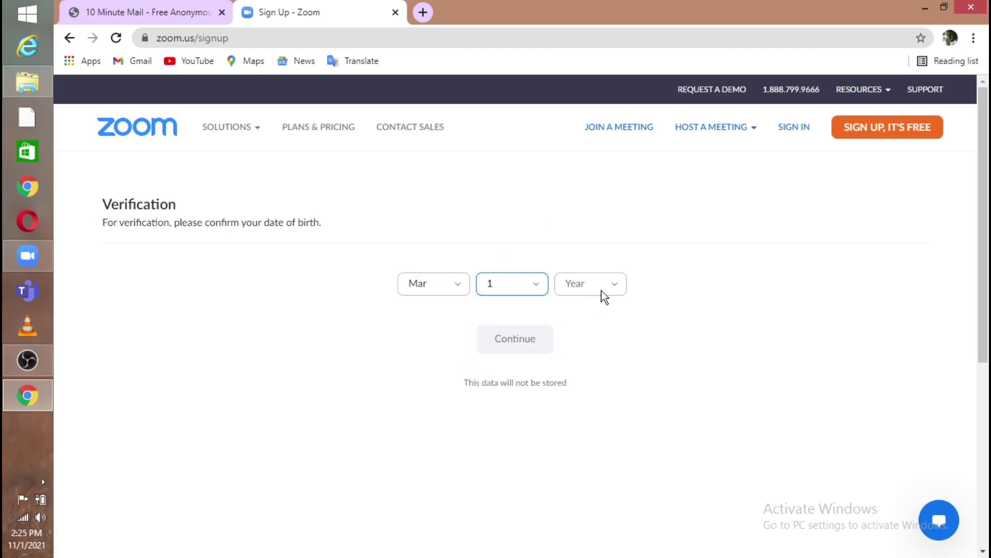
Choose 1972 as the birth year and continue past the age check
{"action": "left_click", "coordinate": [611, 286]}
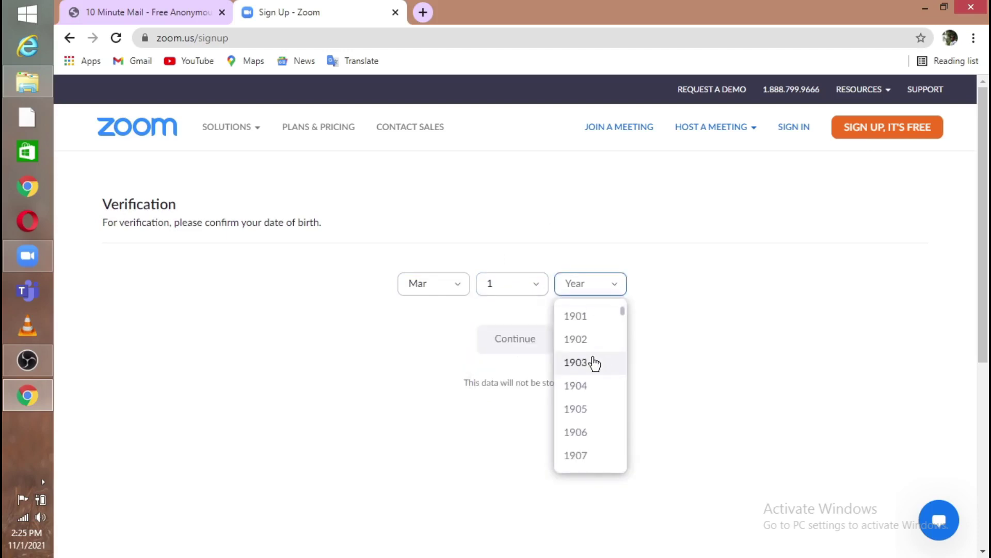
{"action": "scroll", "coordinate": [593, 365], "scroll_direction": "down", "scroll_amount": 2}
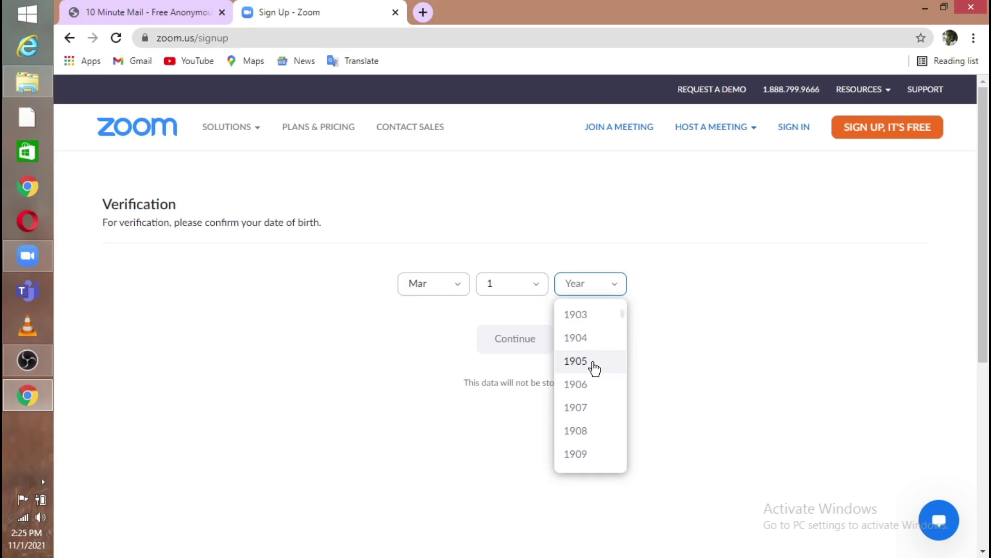
{"action": "scroll", "coordinate": [596, 367], "scroll_direction": "down", "scroll_amount": 3}
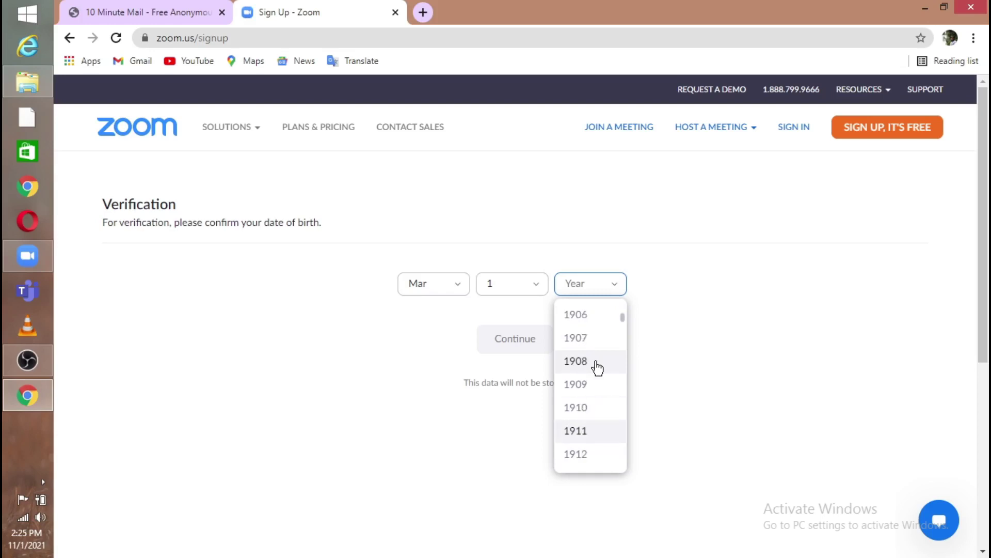
{"action": "scroll", "coordinate": [598, 368], "scroll_direction": "down", "scroll_amount": 6}
{"action": "scroll", "coordinate": [597, 368], "scroll_direction": "down", "scroll_amount": 6}
{"action": "scroll", "coordinate": [598, 367], "scroll_direction": "down", "scroll_amount": 6}
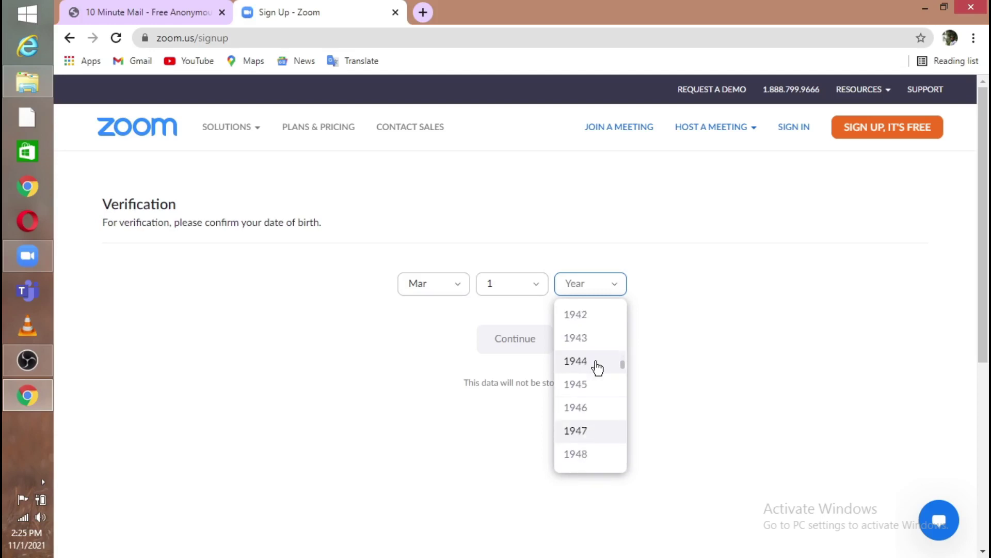
{"action": "scroll", "coordinate": [598, 368], "scroll_direction": "down", "scroll_amount": 6}
{"action": "scroll", "coordinate": [597, 367], "scroll_direction": "down", "scroll_amount": 1}
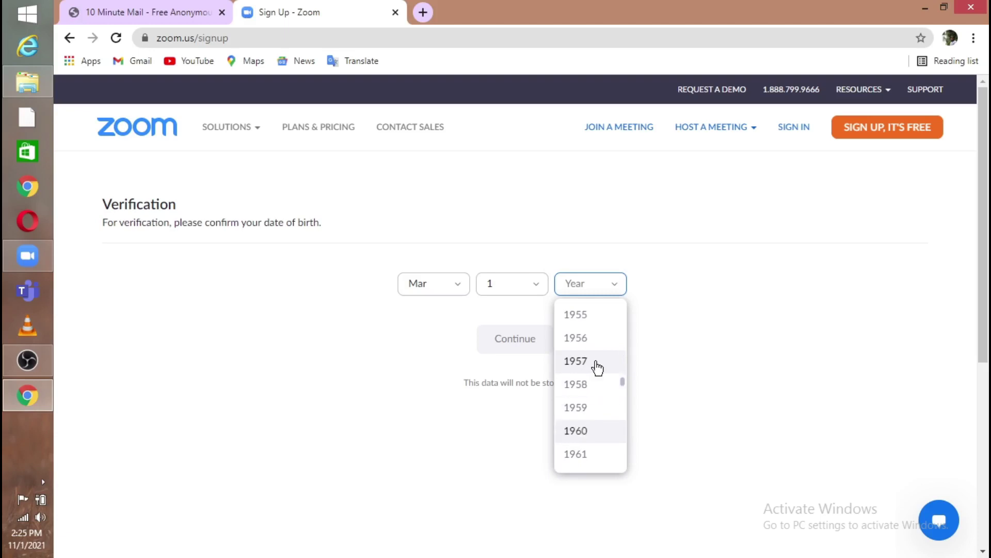
{"action": "scroll", "coordinate": [597, 367], "scroll_direction": "down", "scroll_amount": 3}
{"action": "scroll", "coordinate": [597, 368], "scroll_direction": "down", "scroll_amount": 3}
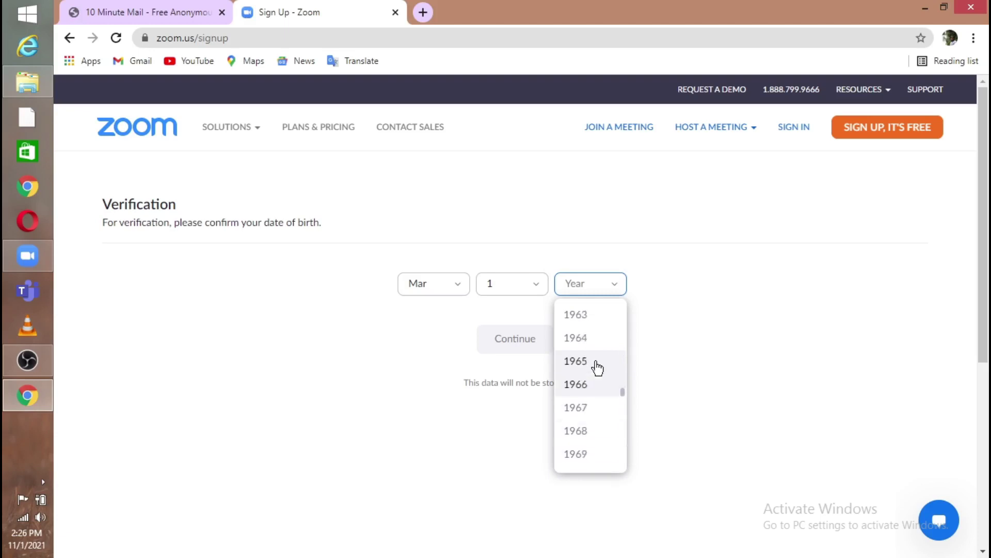
{"action": "scroll", "coordinate": [598, 368], "scroll_direction": "down", "scroll_amount": 3}
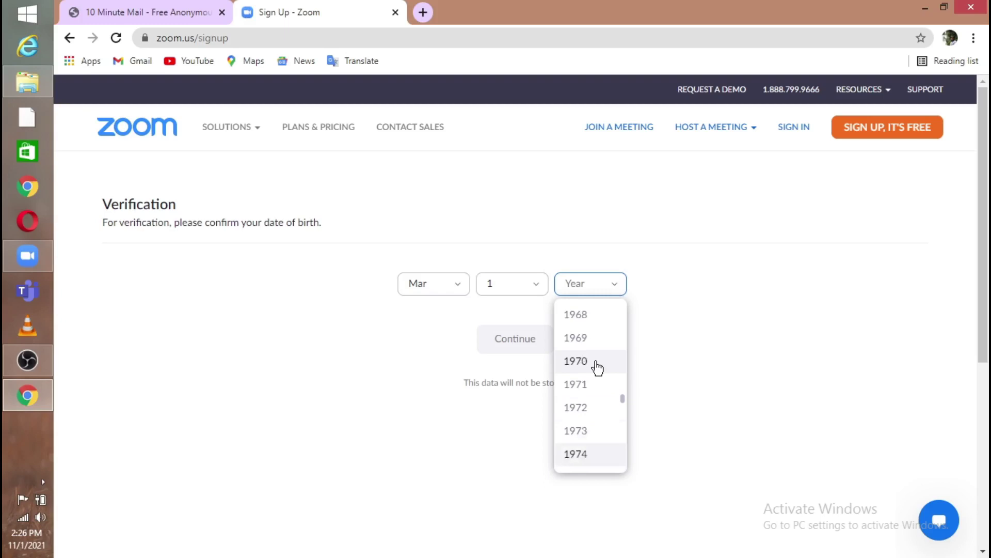
{"action": "left_click", "coordinate": [596, 363]}
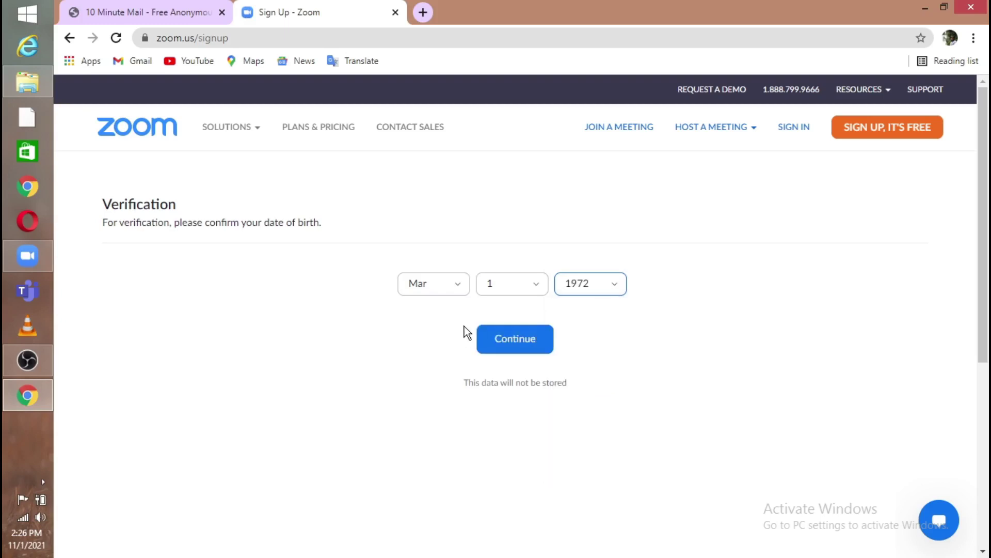
{"action": "left_click", "coordinate": [506, 341]}
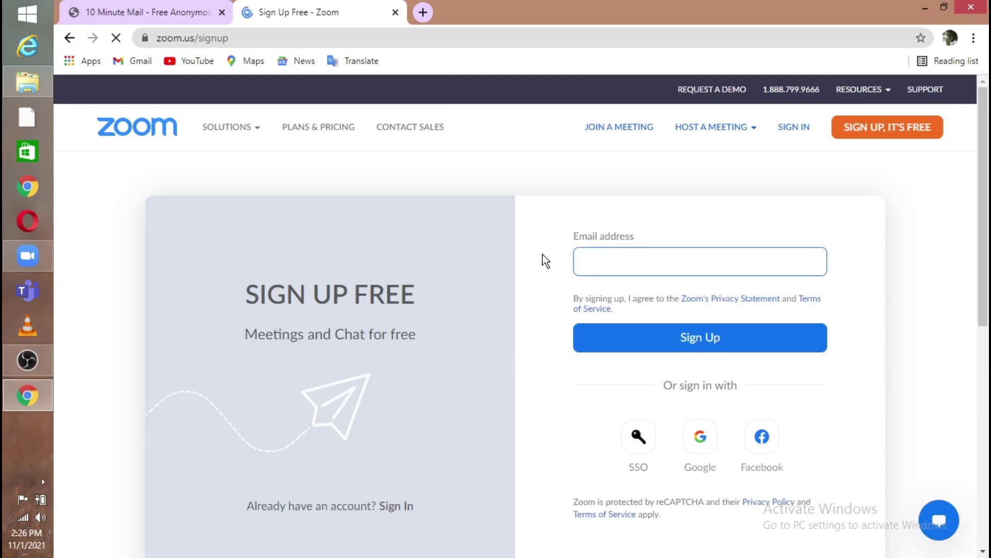
Paste the temporary address into the Email field, verify it against the inbox, and sign up
{"action": "key", "text": "ctrl+v"}
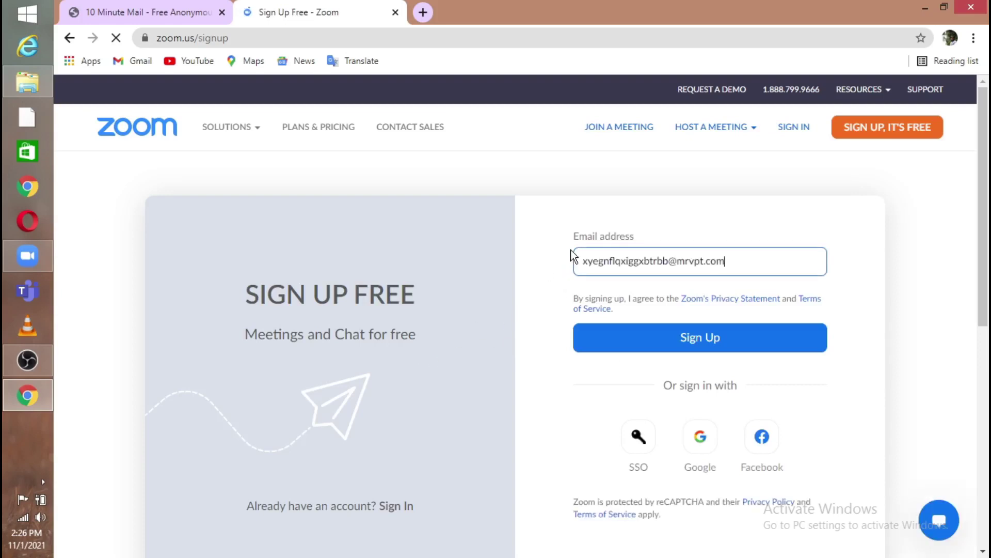
{"action": "left_click", "coordinate": [144, 12]}
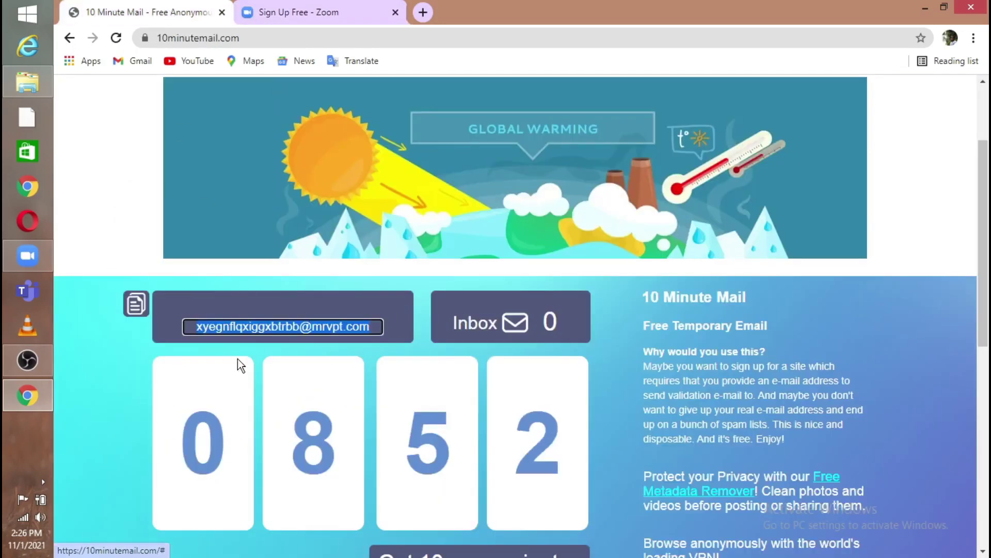
{"action": "left_click", "coordinate": [342, 9]}
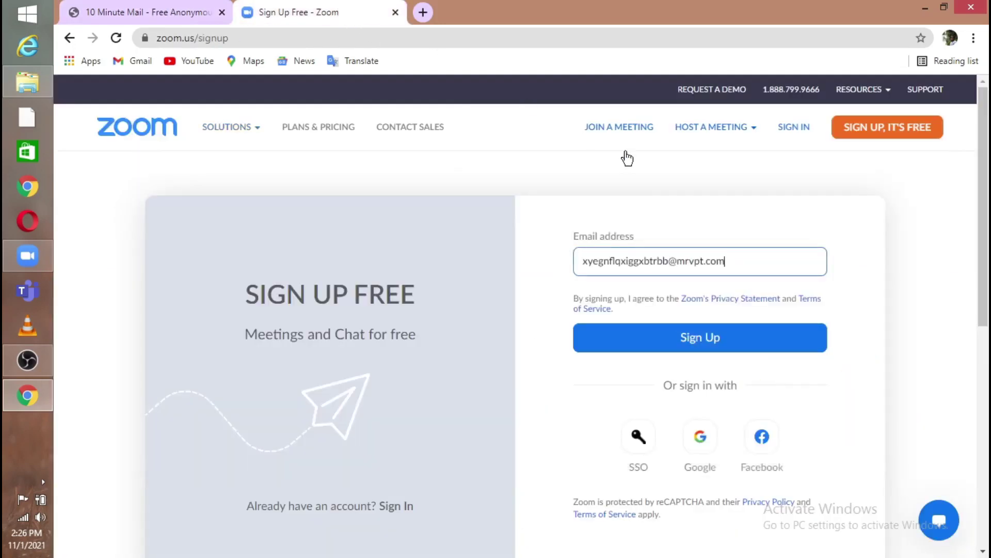
{"action": "left_click", "coordinate": [710, 347]}
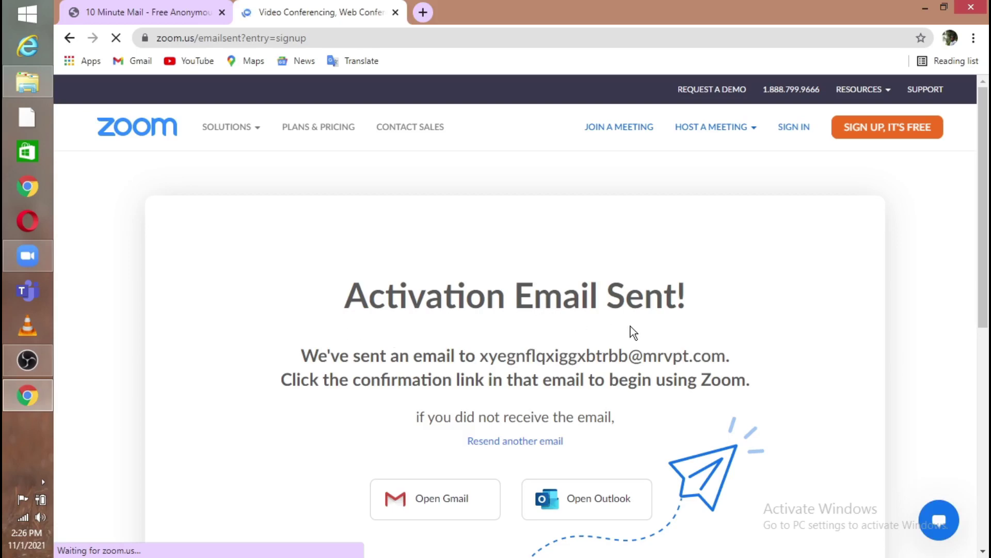
In the temporary inbox, use the 'Please activate your Zoom account' email's Activate Account link
{"action": "left_click", "coordinate": [185, 12]}
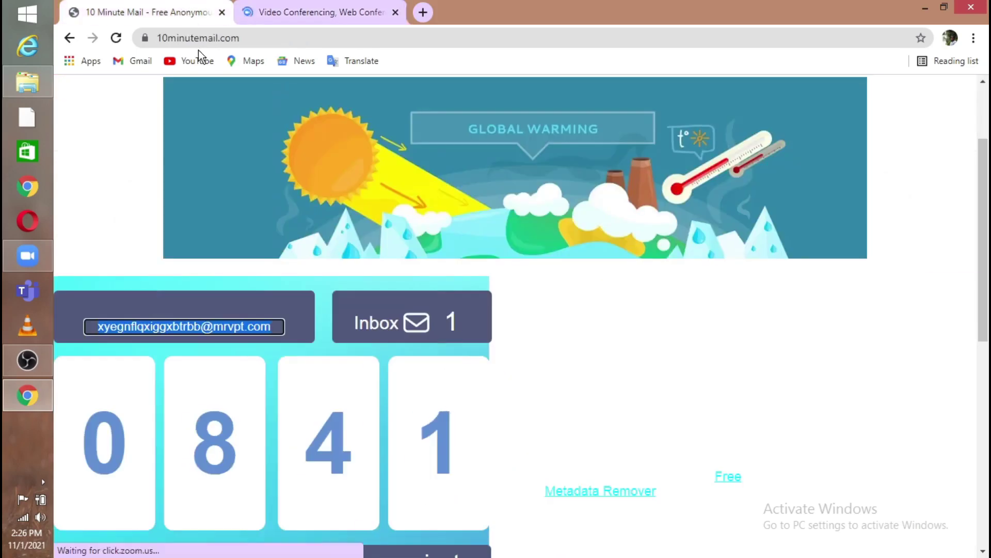
{"action": "left_click_drag", "start_coordinate": [983, 288], "coordinate": [971, 389]}
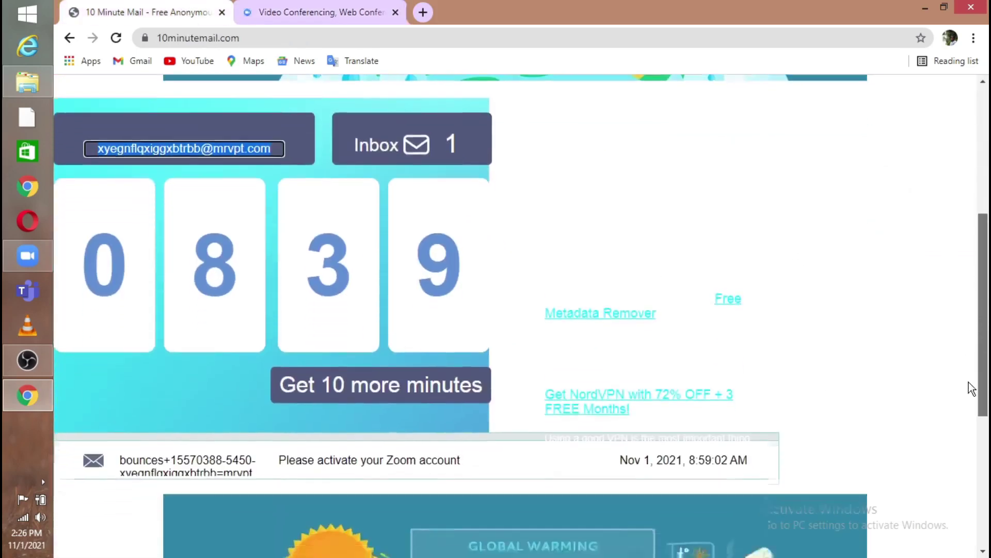
{"action": "scroll", "coordinate": [971, 389], "scroll_direction": "down", "scroll_amount": 4}
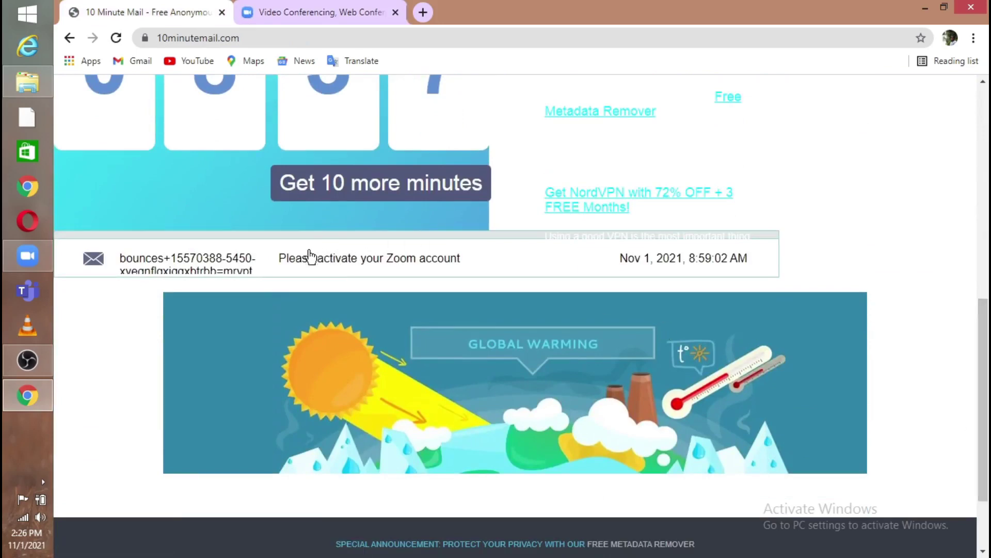
{"action": "left_click", "coordinate": [462, 264]}
{"action": "left_click_drag", "start_coordinate": [983, 246], "coordinate": [984, 305]}
{"action": "left_click", "coordinate": [453, 371]}
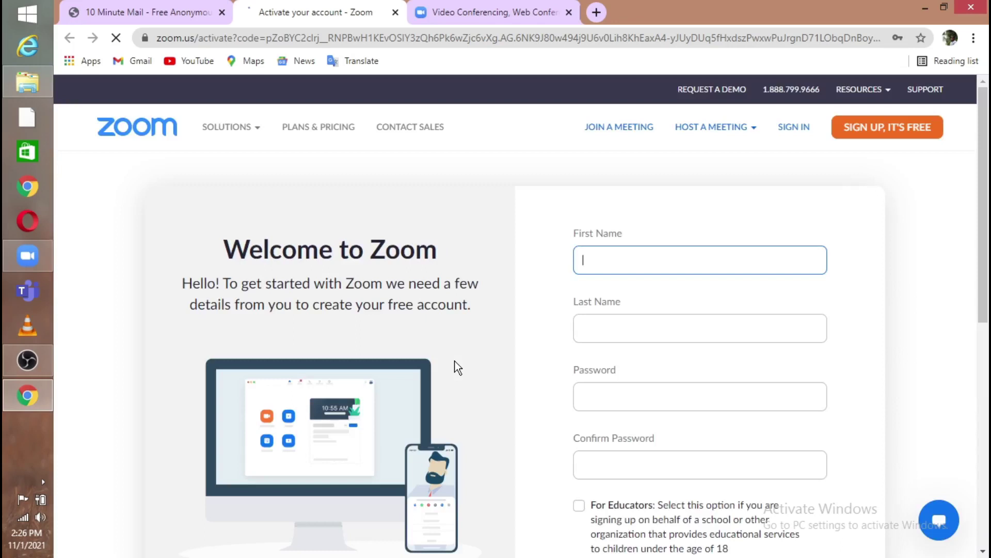
Fill in the first and last name and enter the account password
{"action": "type", "text": "Rukith"}
{"action": "left_click", "coordinate": [611, 339]}
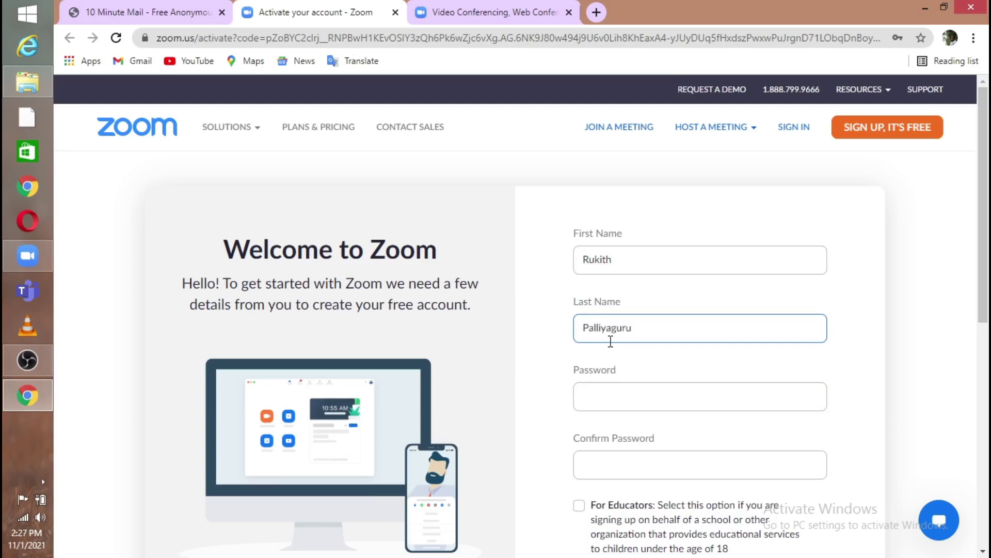
{"action": "left_click", "coordinate": [673, 383]}
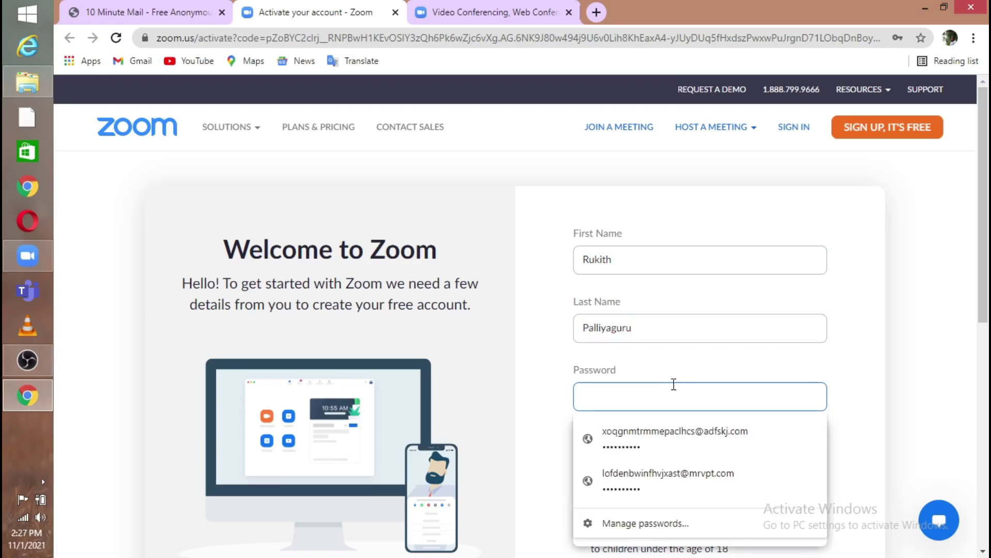
{"action": "type", "text": "R"}
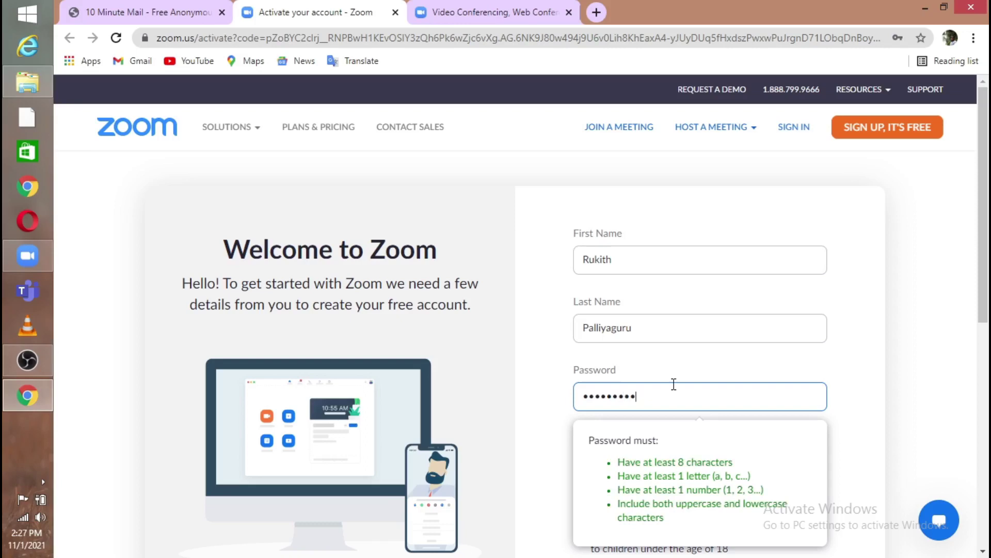
{"action": "scroll", "coordinate": [749, 413], "scroll_direction": "down", "scroll_amount": 3}
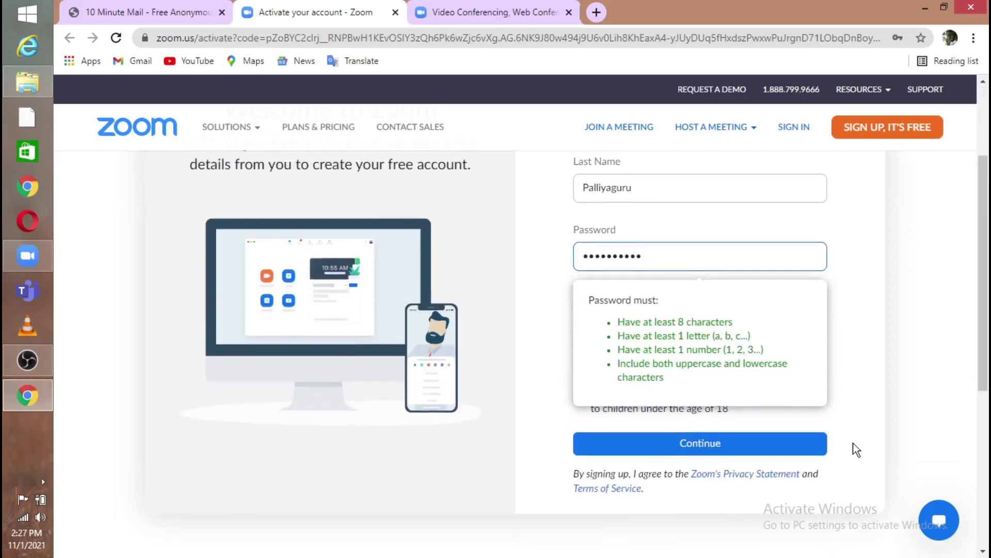
{"action": "left_click", "coordinate": [811, 362]}
Confirm the password, correct the first password entry to match, and submit the details
{"action": "left_click", "coordinate": [784, 324]}
{"action": "type", "text": "Re"}
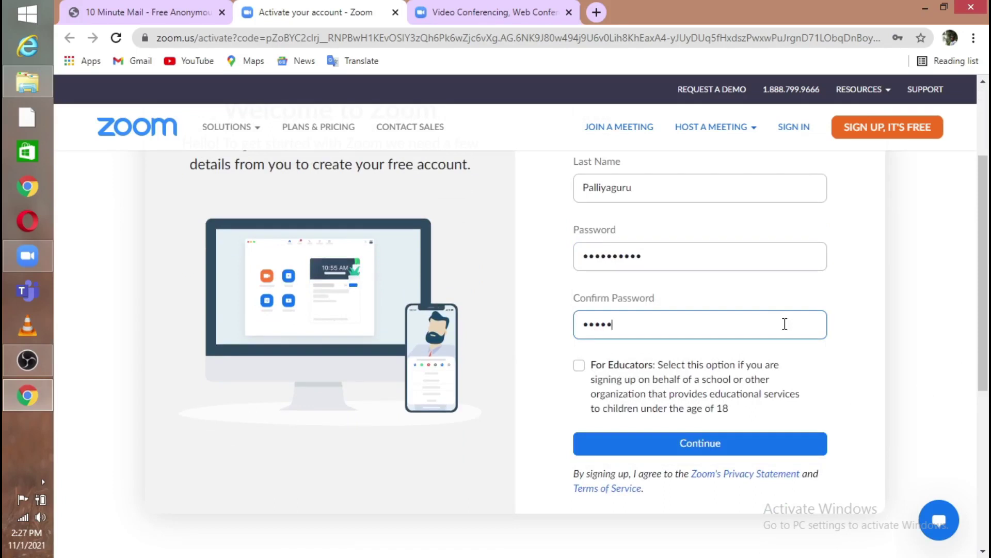
{"action": "left_click", "coordinate": [698, 255]}
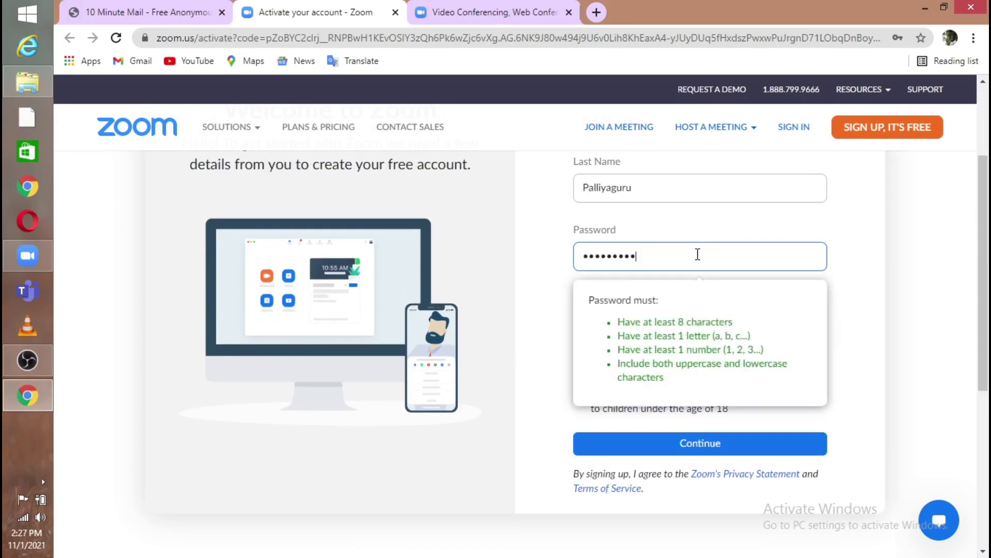
{"action": "key", "text": "BackSpace"}
{"action": "key", "text": "BackSpace"}
{"action": "key", "text": "BackSpace"}
{"action": "key", "text": "BackSpace"}
{"action": "key", "text": "BackSpace"}
{"action": "key", "text": "BackSpace"}
{"action": "key", "text": "BackSpace"}
{"action": "key", "text": "BackSpace"}
{"action": "key", "text": "BackSpace"}
{"action": "type", "text": "R"}
{"action": "left_click", "coordinate": [862, 440]}
{"action": "left_click", "coordinate": [766, 447]}
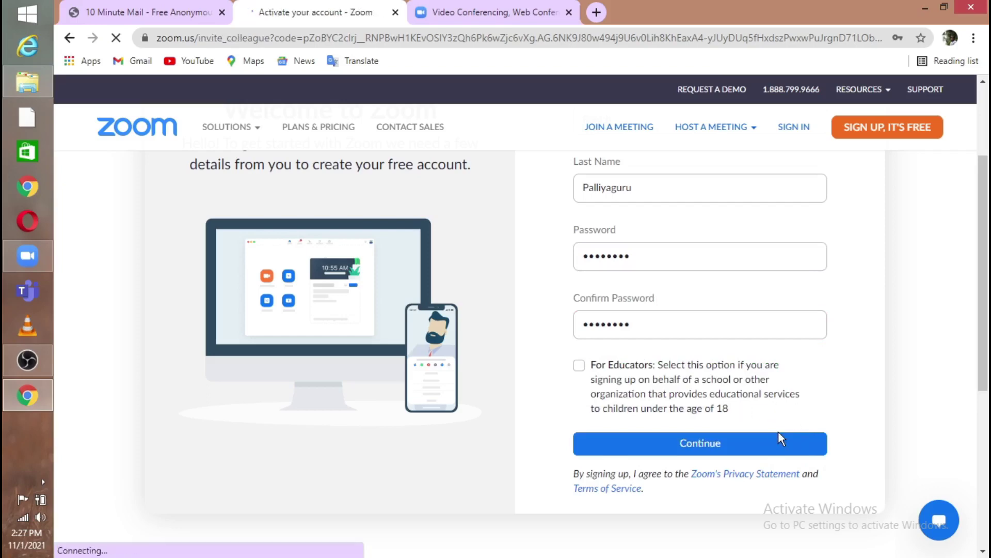
Skip the Invite Colleagues page with 'Skip this step'
{"action": "left_click_drag", "start_coordinate": [988, 240], "coordinate": [988, 290]}
{"action": "scroll", "coordinate": [898, 404], "scroll_direction": "down", "scroll_amount": 2}
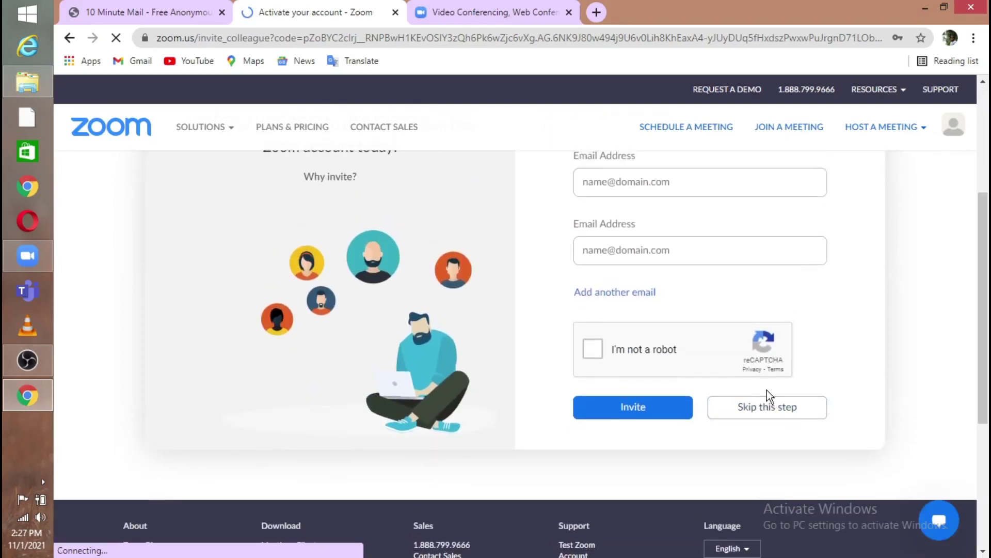
{"action": "left_click", "coordinate": [770, 417]}
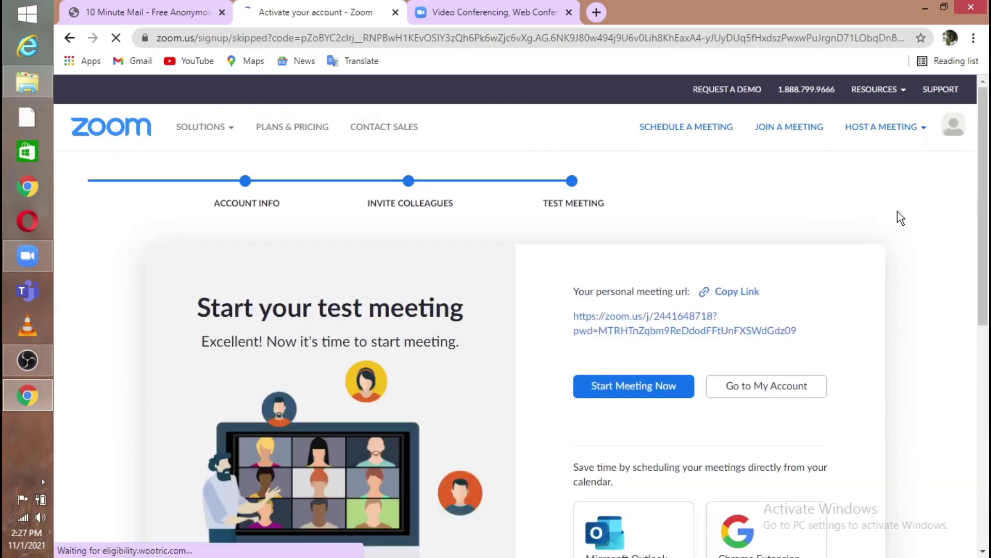
Minimize Chrome and sign in to the Zoom desktop client with the pasted e-mail and password
{"action": "left_click", "coordinate": [925, 9]}
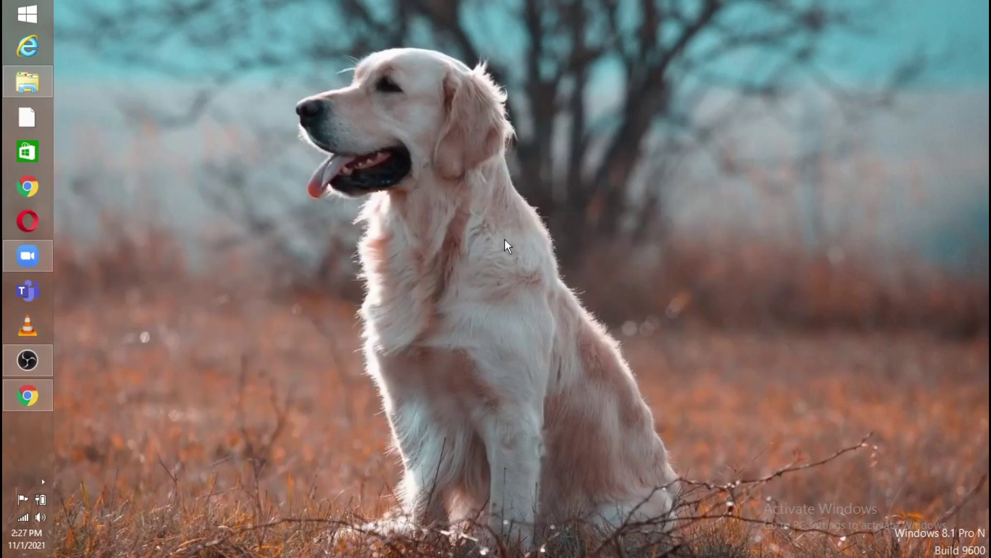
{"action": "left_click", "coordinate": [18, 267]}
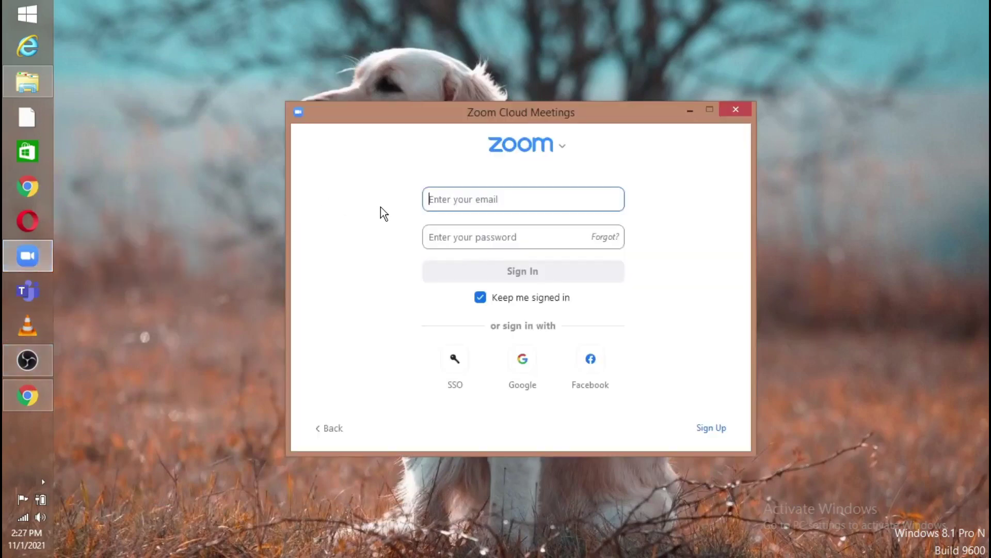
{"action": "key", "text": "ctrl+v"}
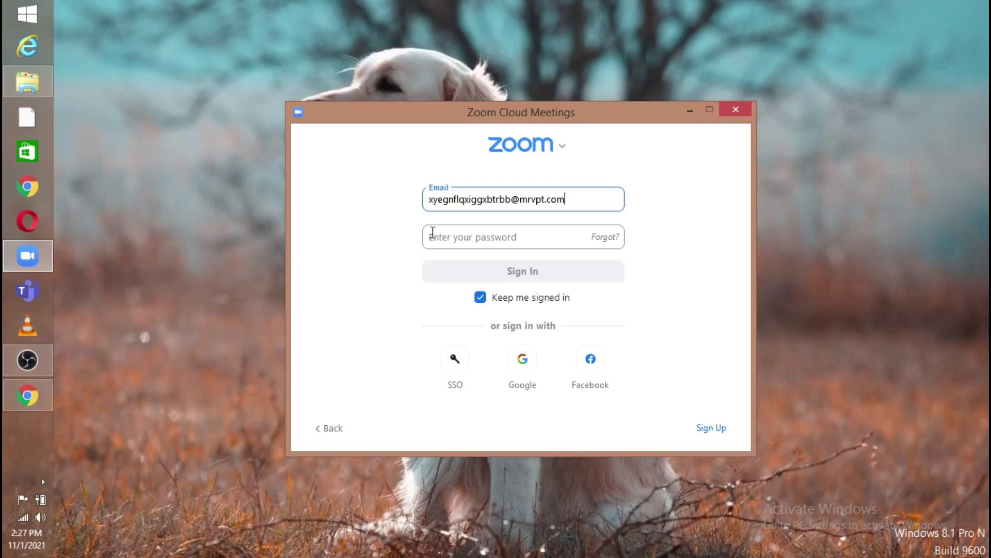
{"action": "left_click", "coordinate": [484, 236]}
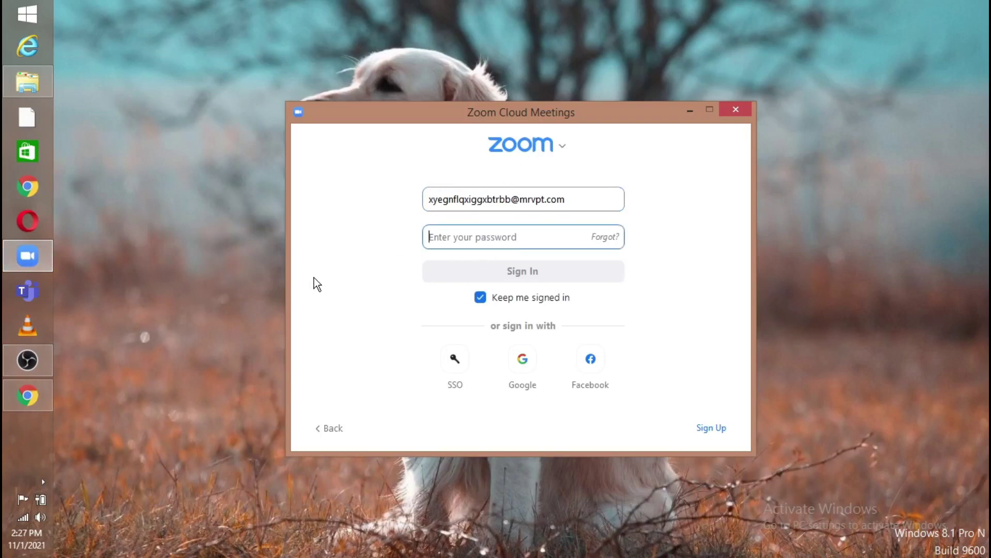
{"action": "type", "text": "******"}
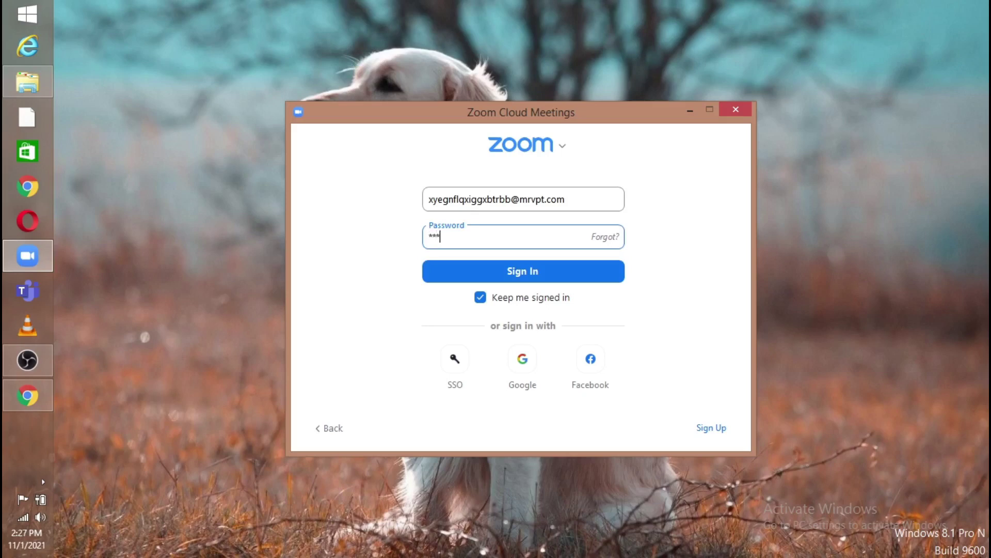
{"action": "type", "text": "***"}
{"action": "left_click", "coordinate": [541, 279]}
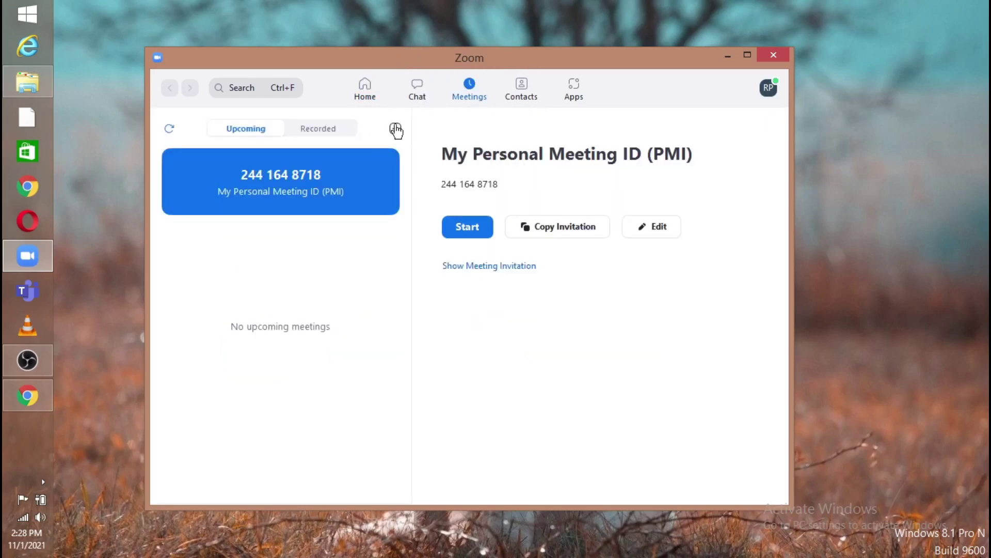
Start scheduling a new Zoom meeting with the topic 'Trail 1'
{"action": "left_click", "coordinate": [395, 129]}
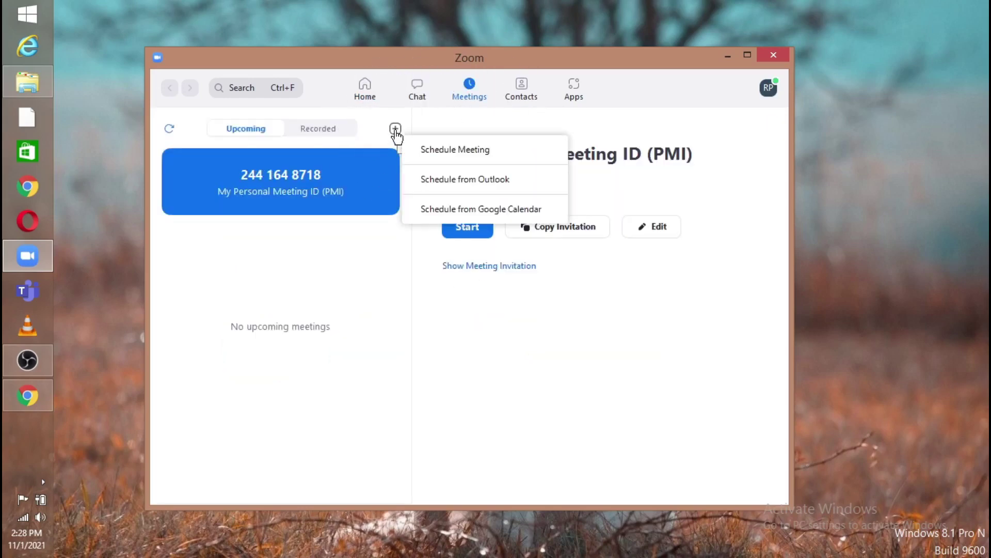
{"action": "left_click", "coordinate": [488, 150]}
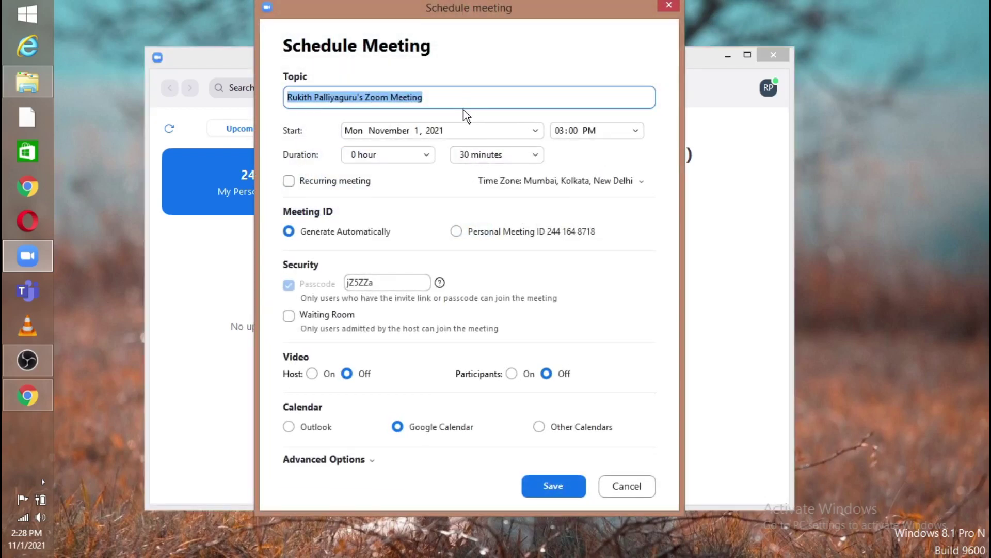
{"action": "key", "text": "BackSpace"}
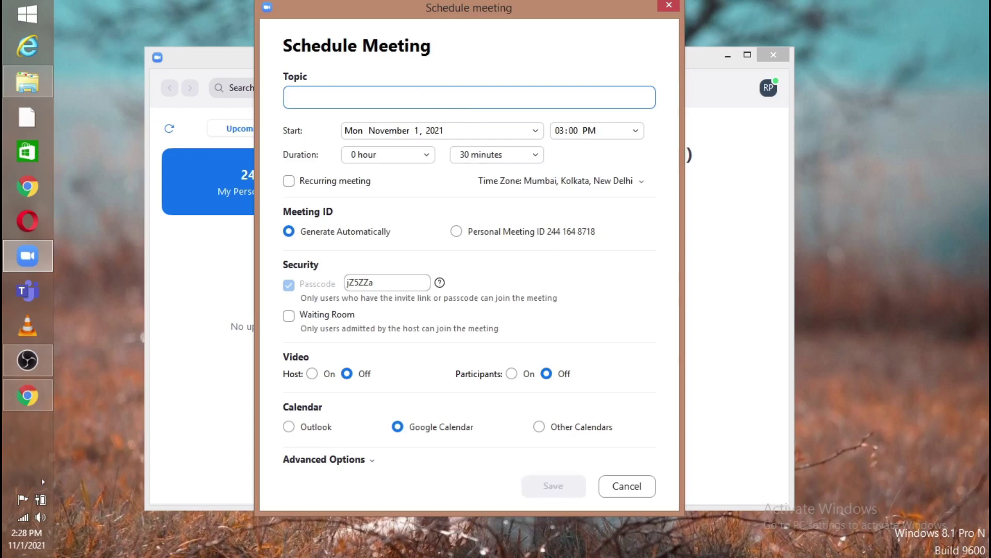
{"action": "type", "text": "Trail"}
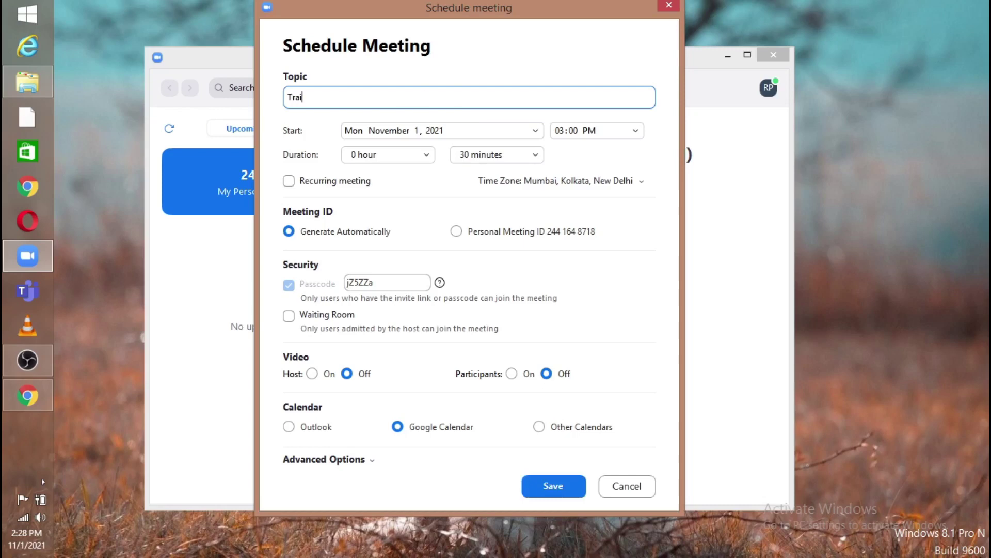
{"action": "type", "text": " 1"}
Set the start to Tuesday, November 9, 2021 at 06:15 PM and save the meeting
{"action": "left_click", "coordinate": [535, 130]}
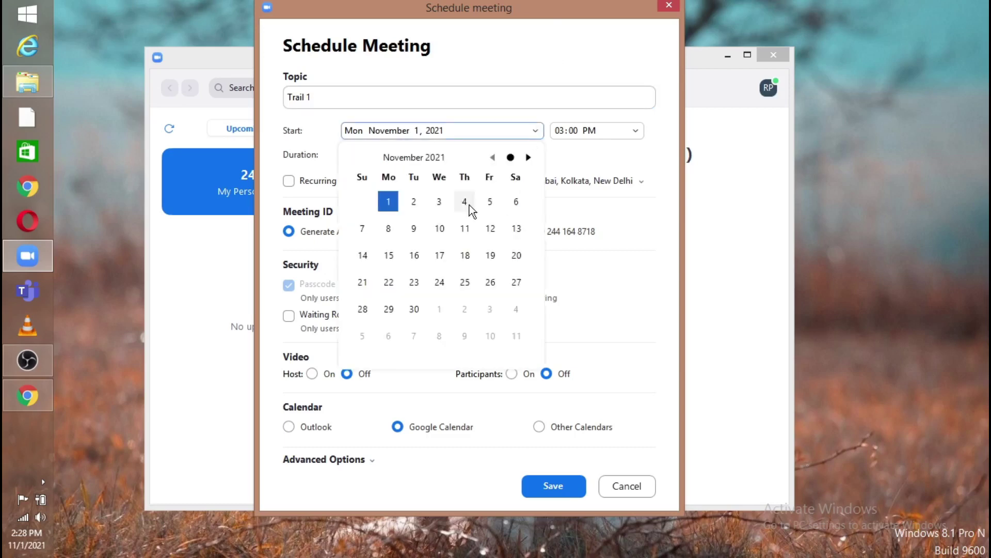
{"action": "left_click", "coordinate": [414, 228]}
{"action": "left_click", "coordinate": [635, 130]}
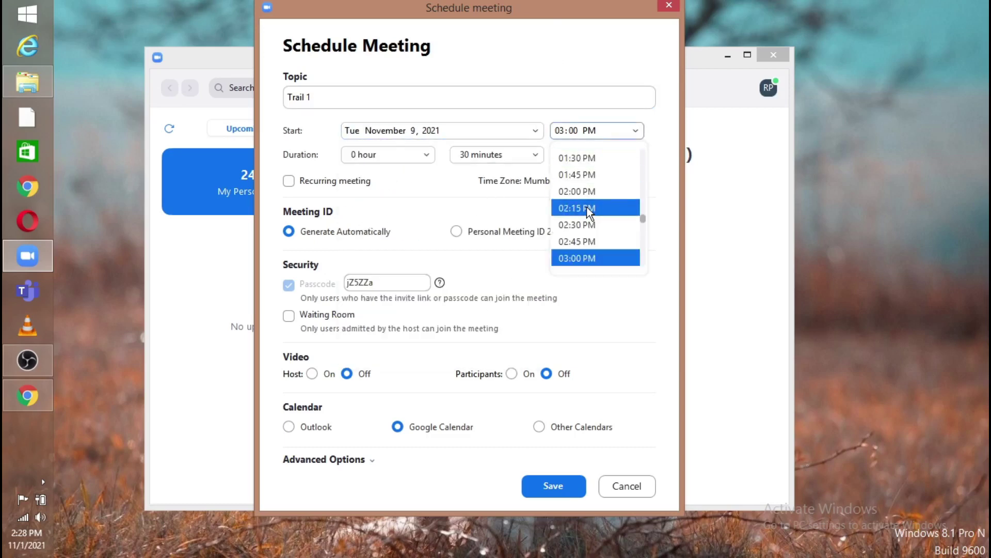
{"action": "key", "text": "Down"}
{"action": "key", "text": "Down"}
{"action": "key", "text": "Down"}
{"action": "key", "text": "Down"}
{"action": "key", "text": "Down"}
{"action": "key", "text": "Down"}
{"action": "key", "text": "Down"}
{"action": "key", "text": "Down"}
{"action": "key", "text": "Down"}
{"action": "key", "text": "Down"}
{"action": "key", "text": "Down"}
{"action": "key", "text": "Down"}
{"action": "key", "text": "Down"}
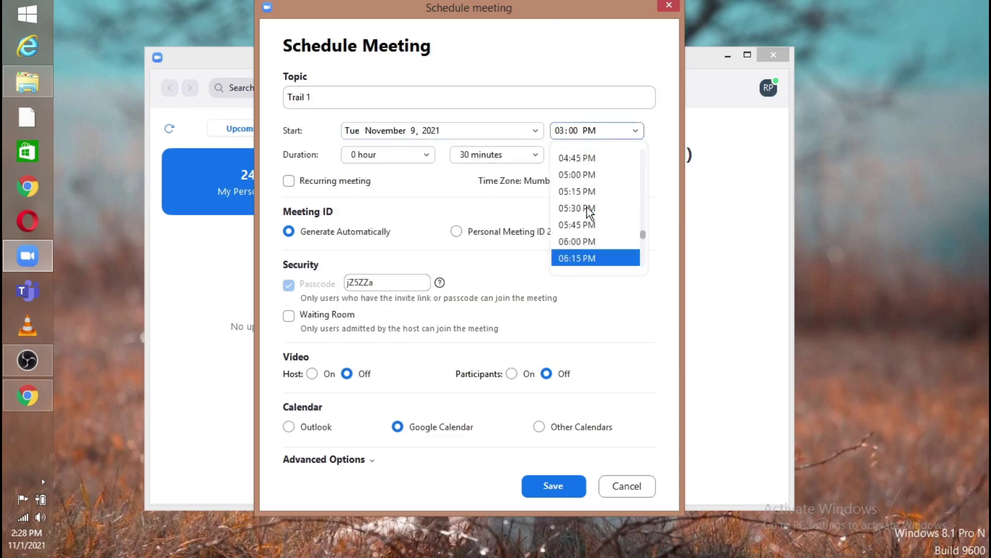
{"action": "key", "text": "Return"}
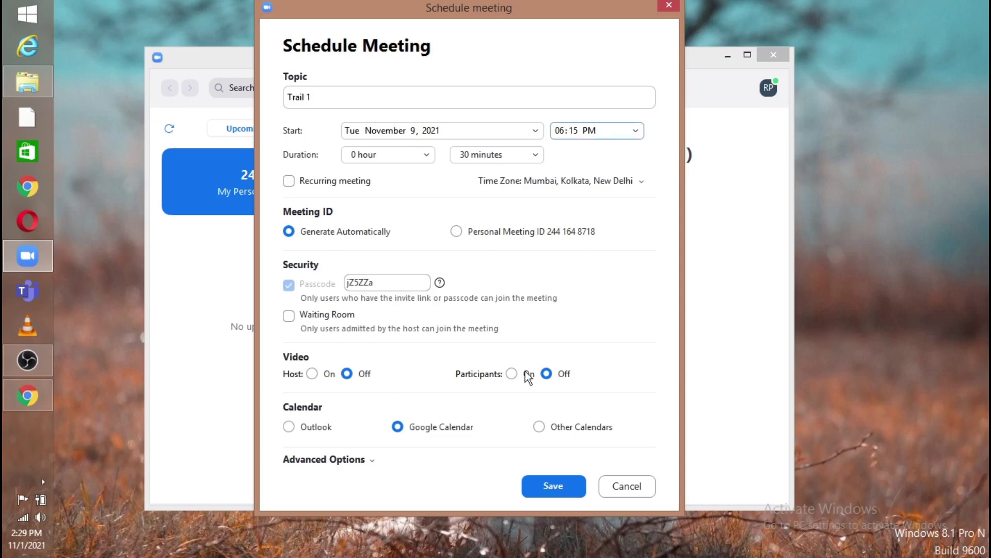
{"action": "left_click", "coordinate": [546, 480]}
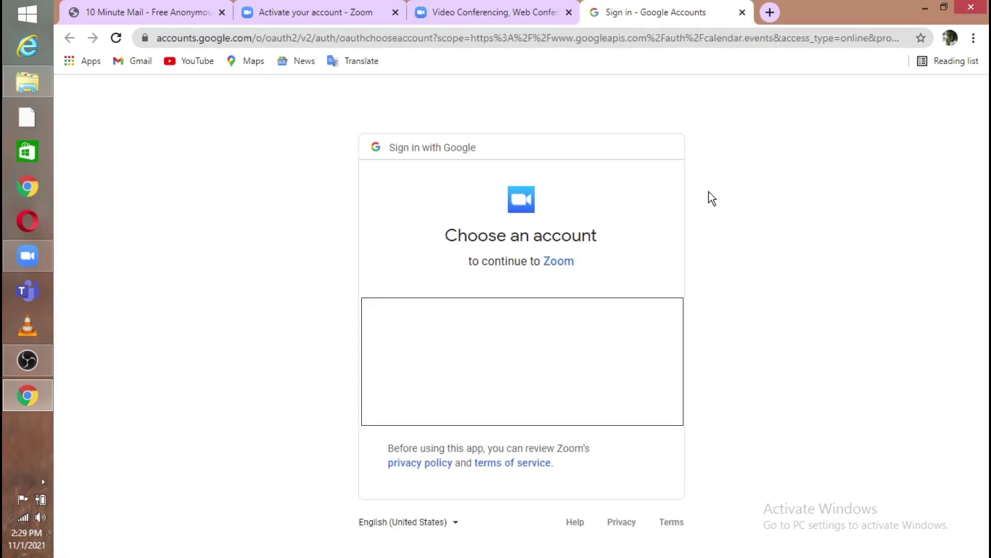
Close the Google account chooser tab in Chrome to return to Zoom's Meetings page
{"action": "left_click", "coordinate": [742, 12]}
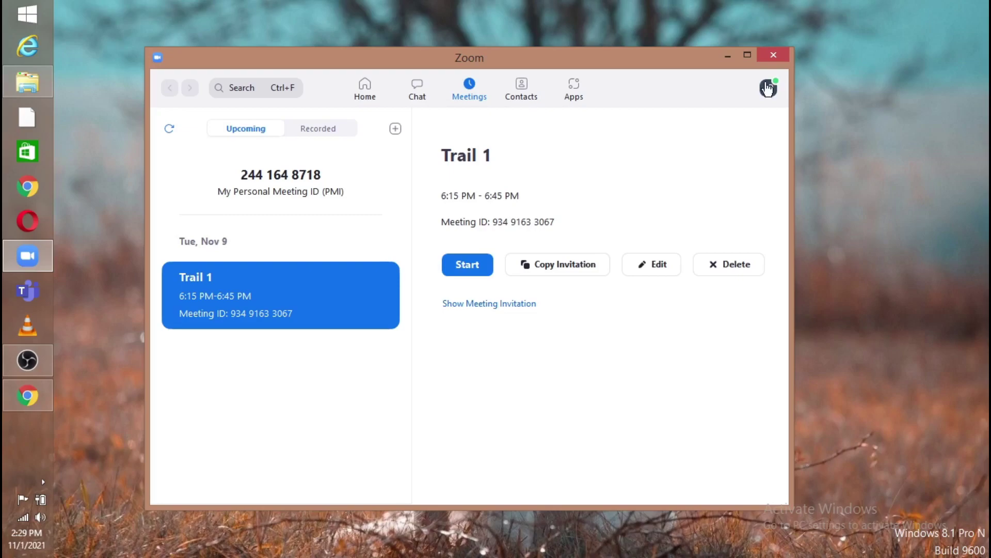
Minimize Zoom, restore OBS Studio briefly, then minimize it to leave the bare desktop
{"action": "left_click", "coordinate": [727, 55]}
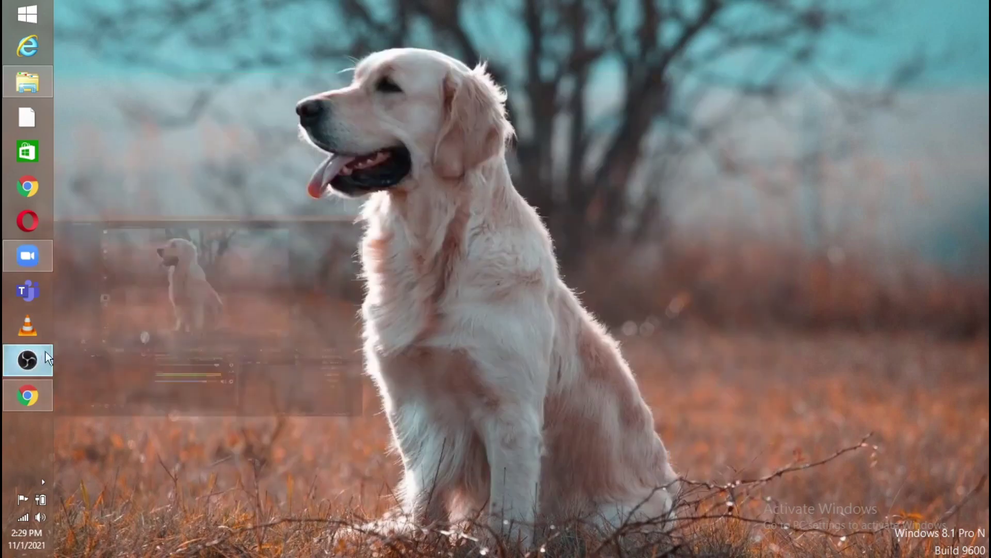
{"action": "left_click", "coordinate": [32, 361]}
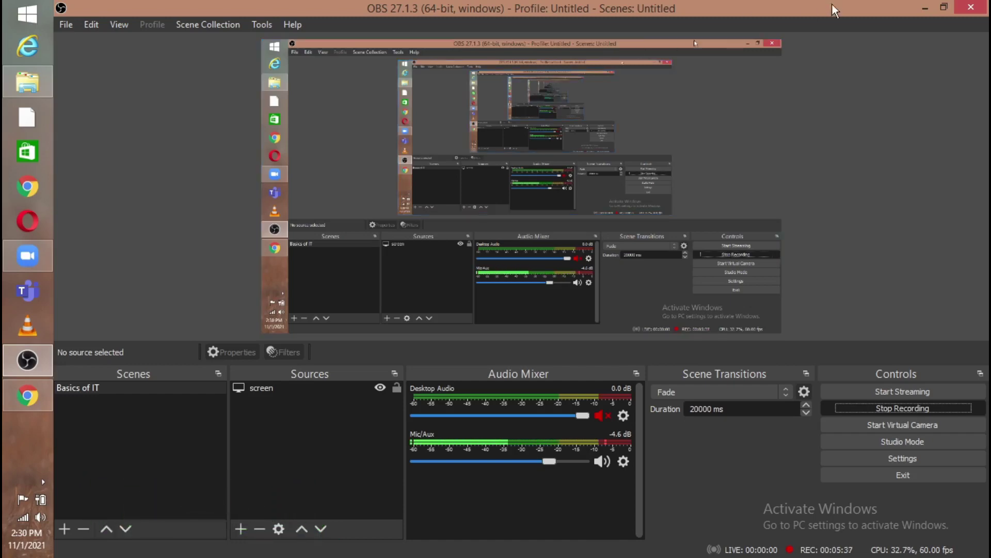
{"action": "left_click", "coordinate": [919, 8]}
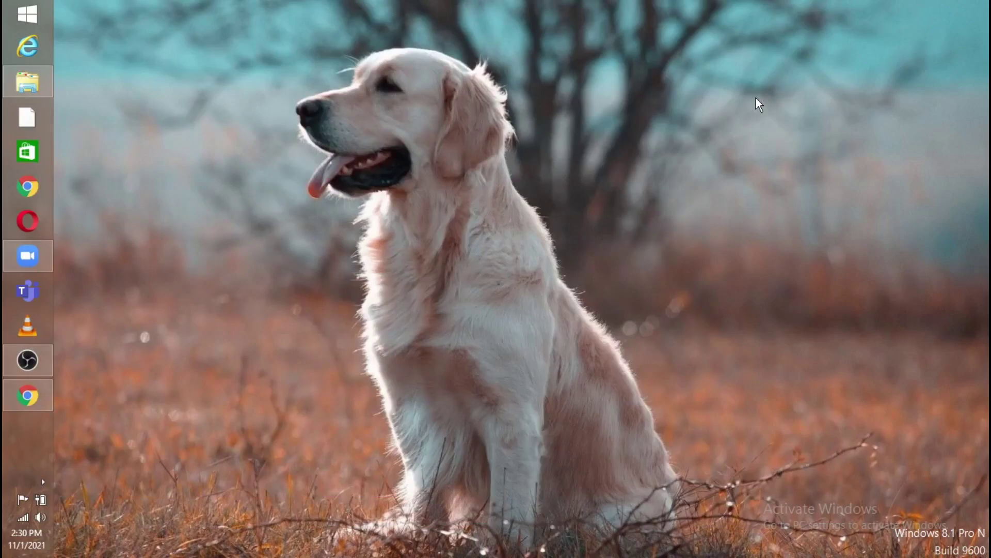